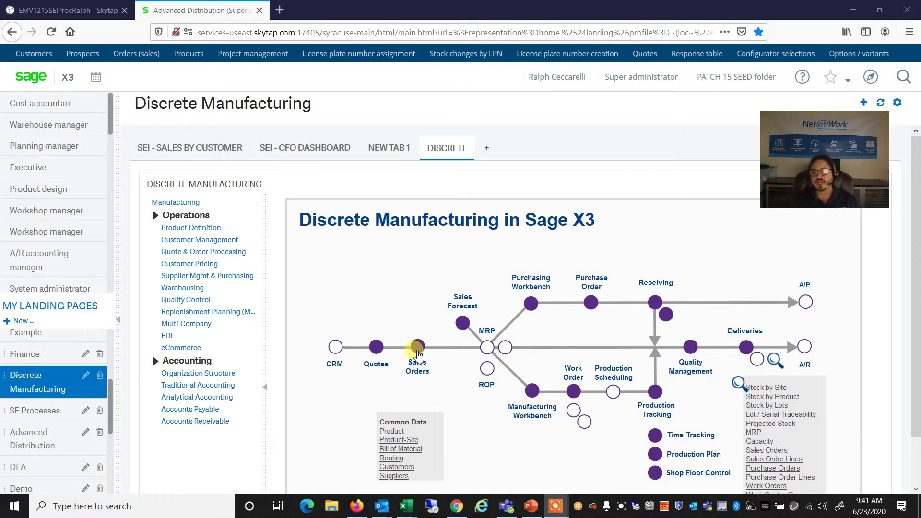
Start a new ALL full-entry sales order with sales site NA012.
click(417, 352)
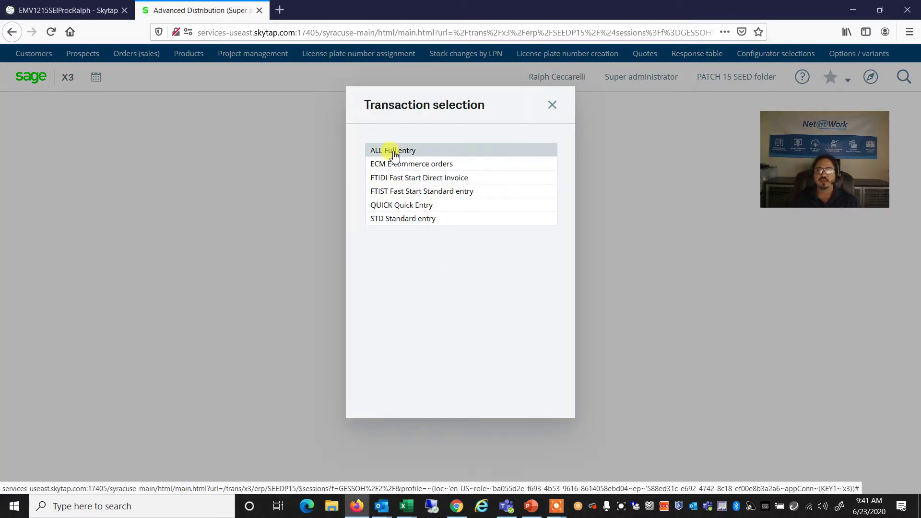
click(394, 153)
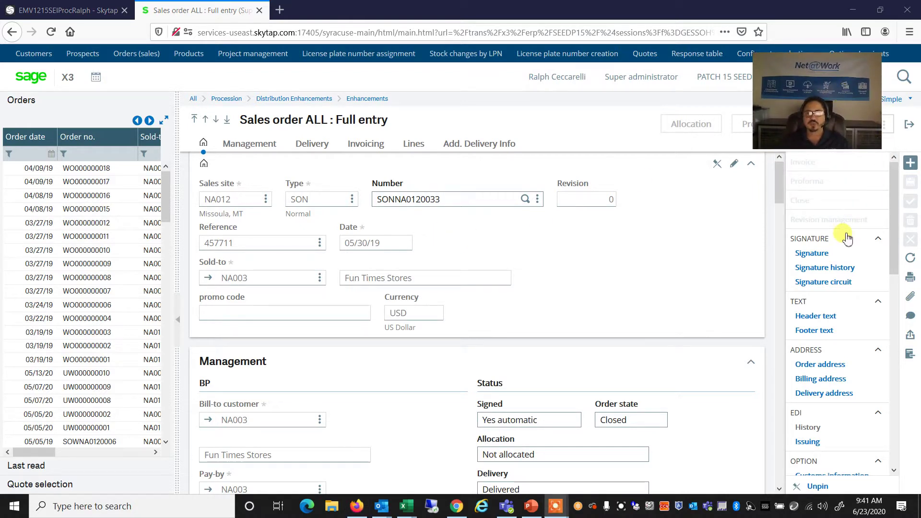
click(910, 162)
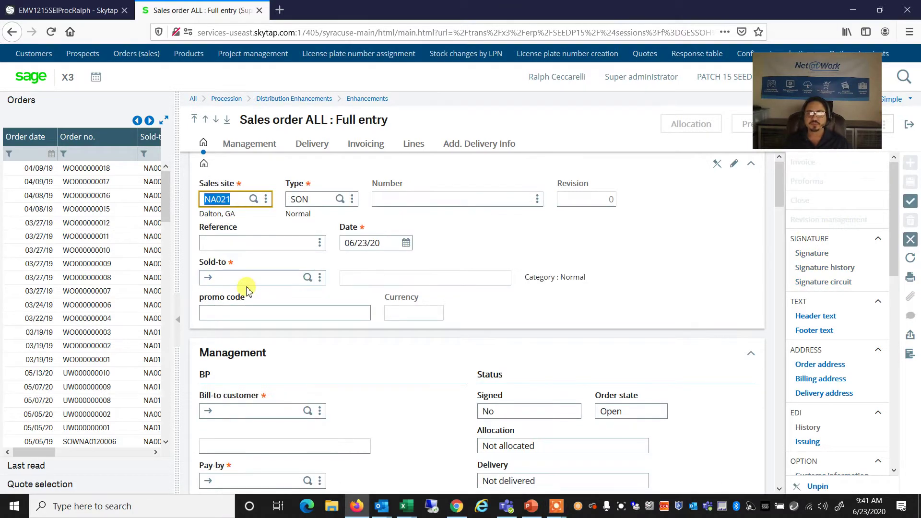
text(Na012)
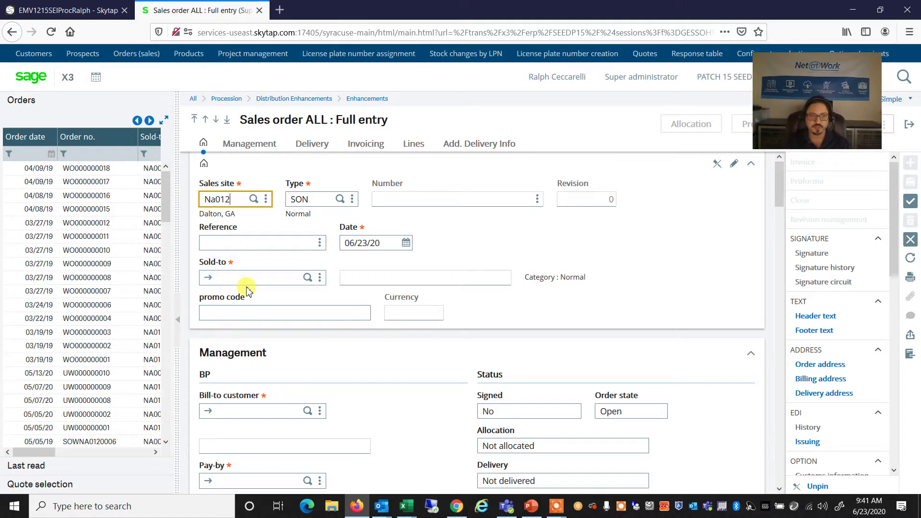
key(Tab)
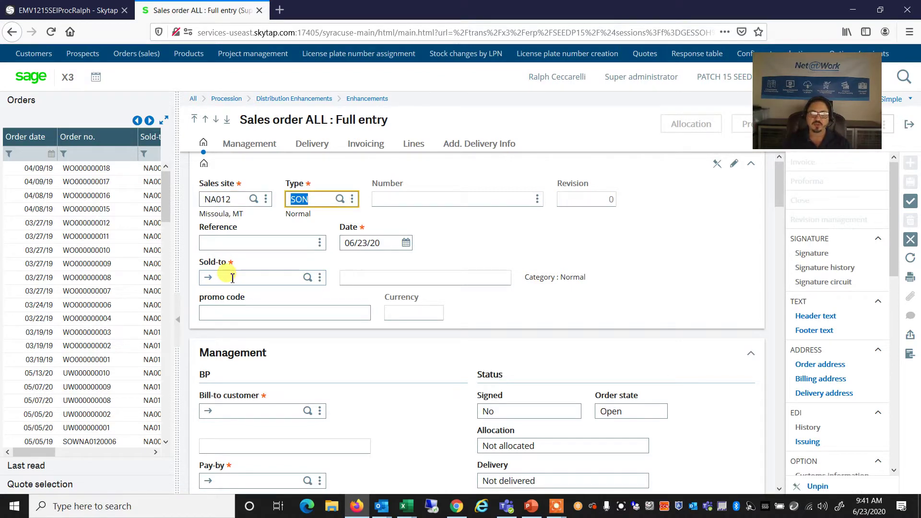
Enter sold-to customer NA003 (Fun Times Stores) and launch the configurator for order line 1.
click(232, 278)
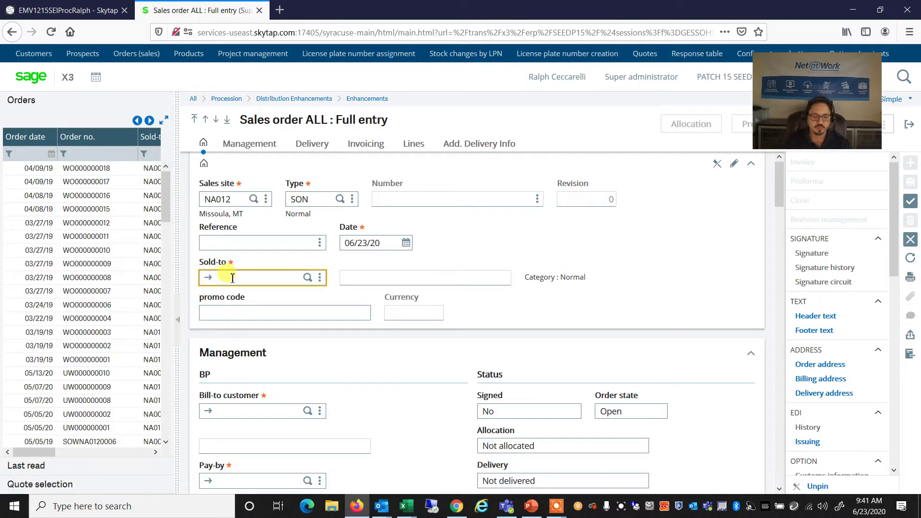
text(NA003)
key(Tab)
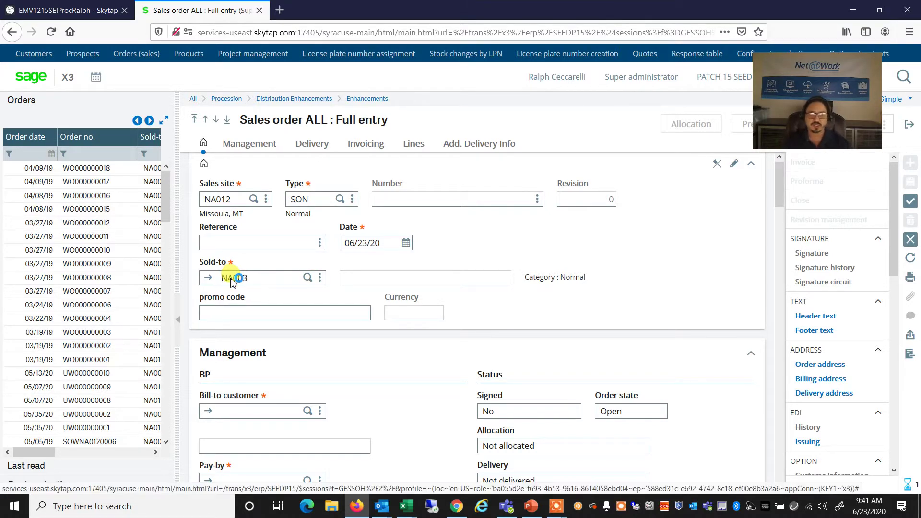
scroll(326, 392, down, 8)
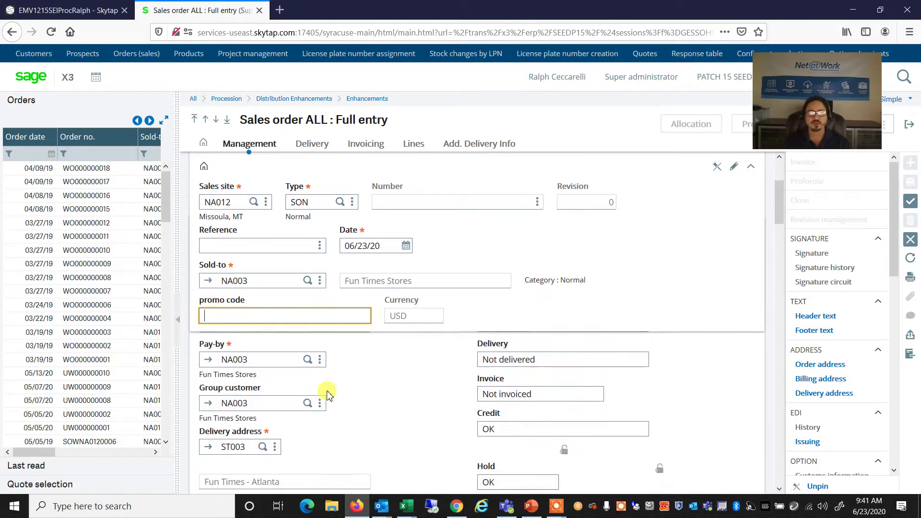
scroll(328, 393, down, 10)
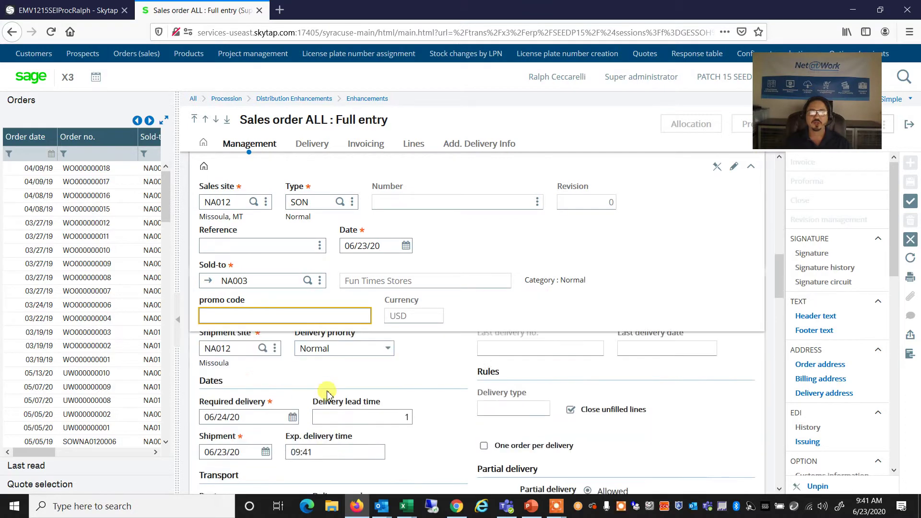
scroll(328, 392, down, 10)
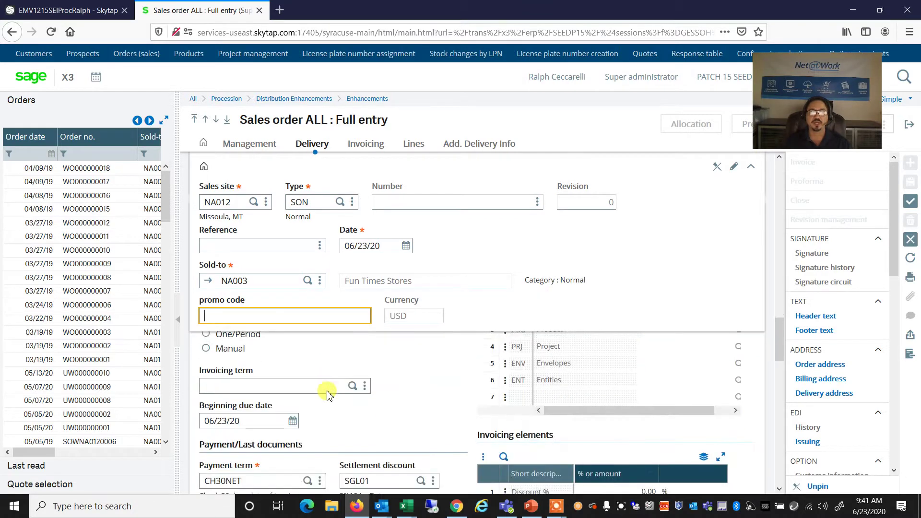
scroll(328, 393, down, 3)
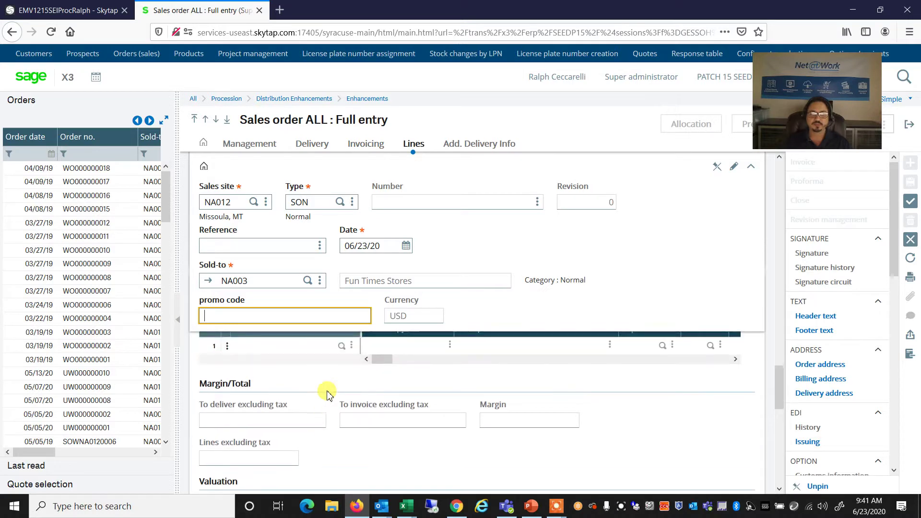
scroll(328, 393, up, 2)
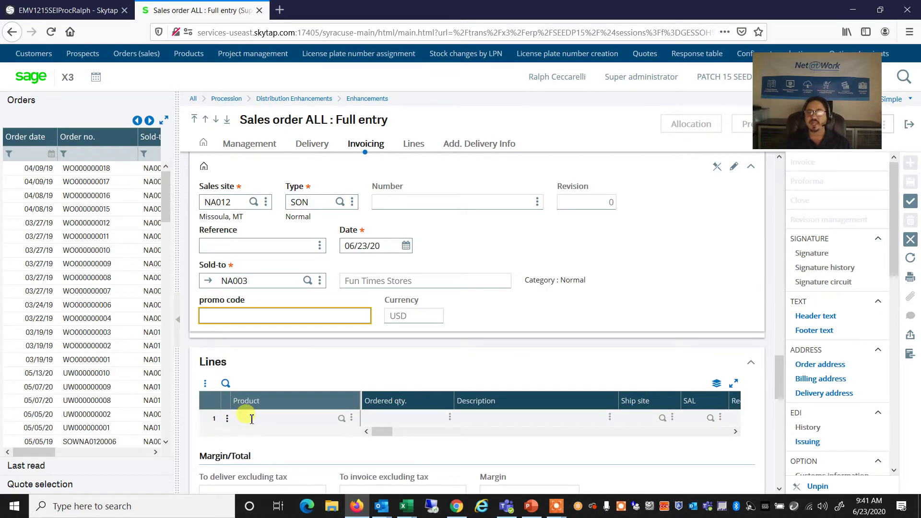
click(228, 422)
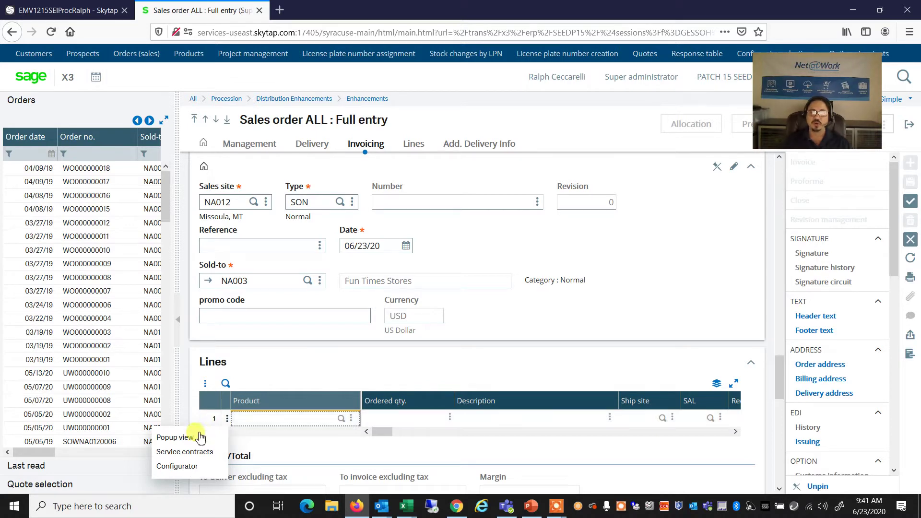
click(171, 469)
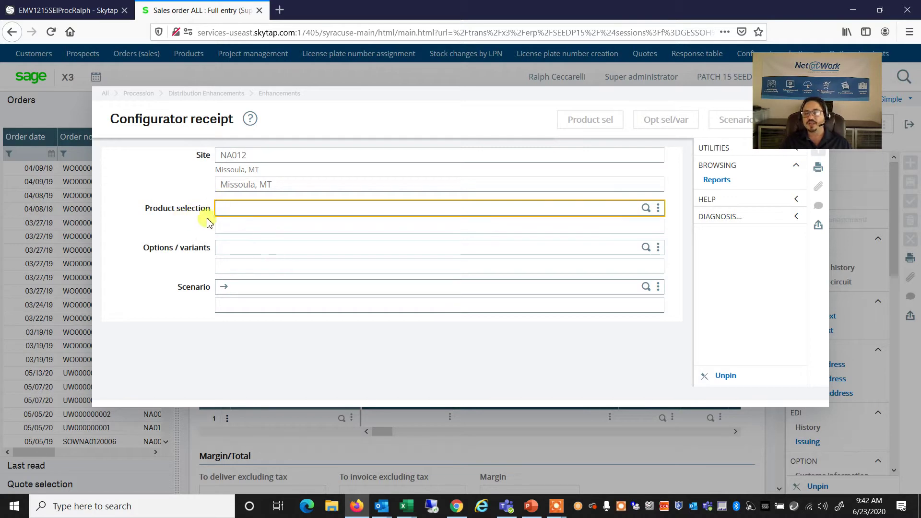
Choose the BIKE product selection and answer ROAD ground type, CHILD size and STEEL metal.
click(647, 208)
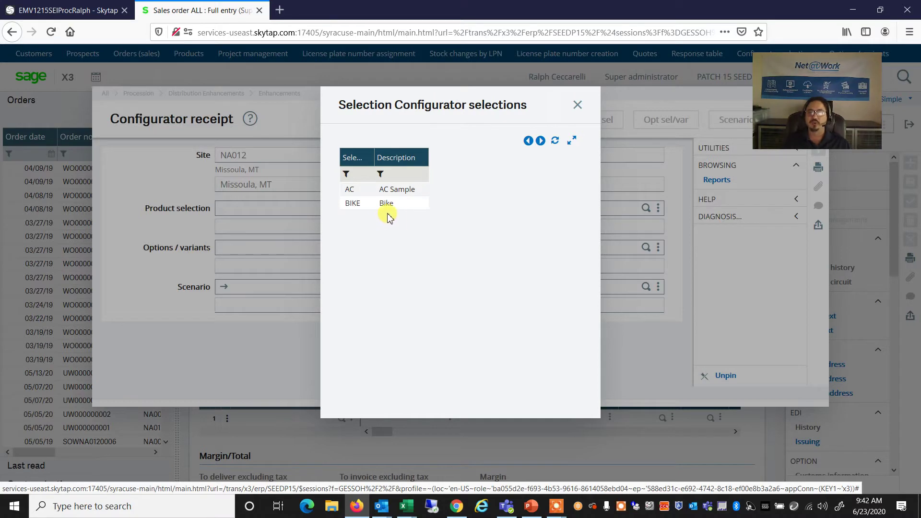
click(353, 204)
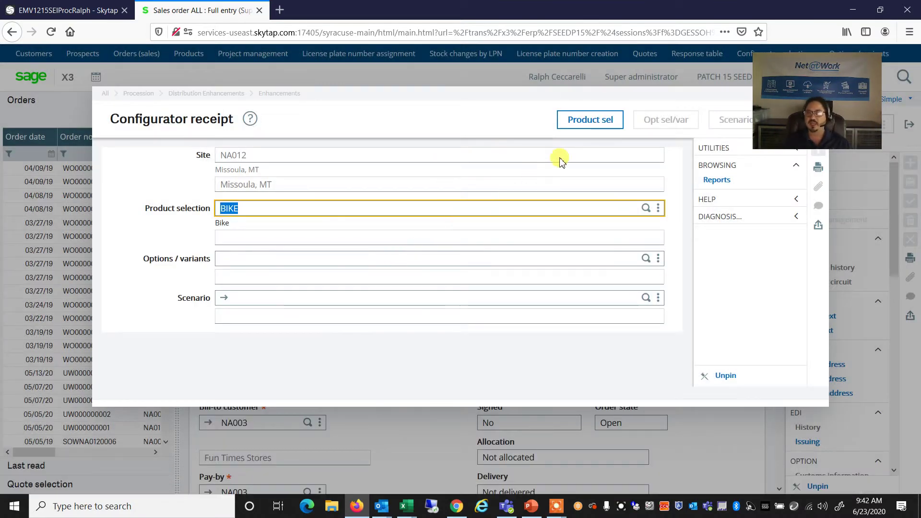
click(587, 121)
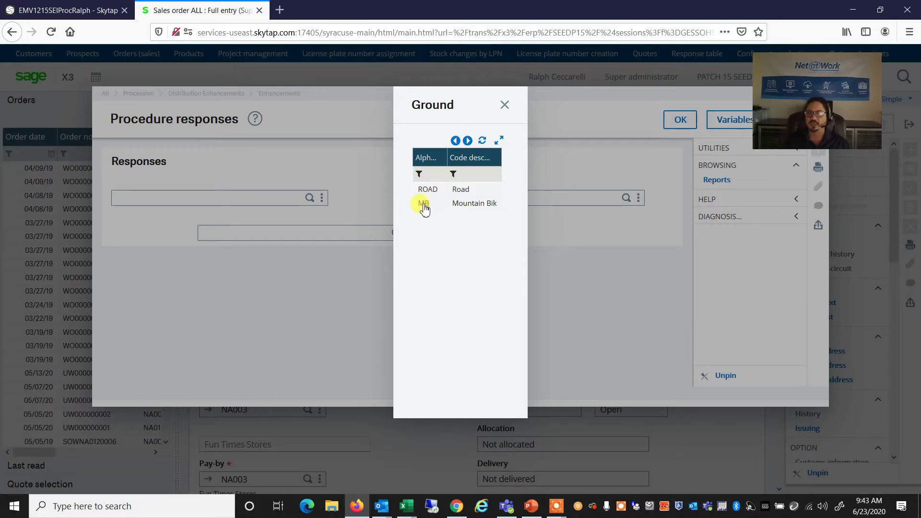
click(428, 190)
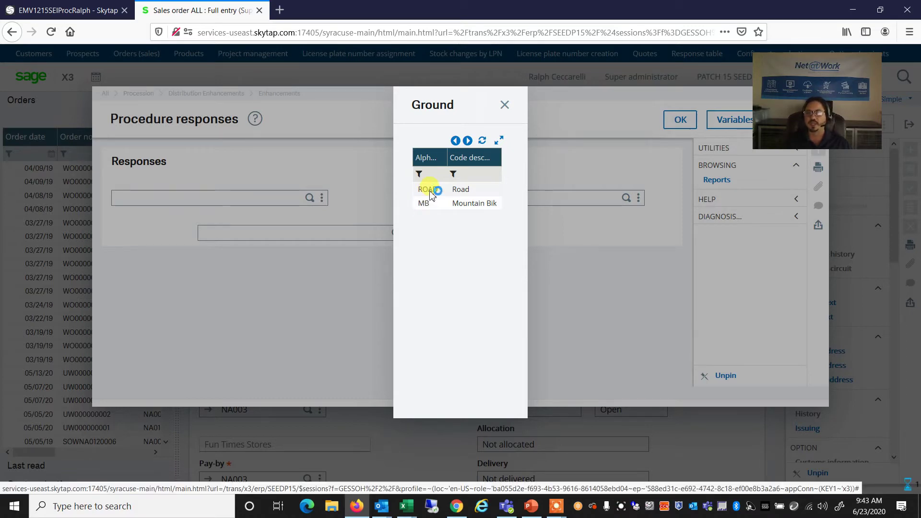
click(431, 194)
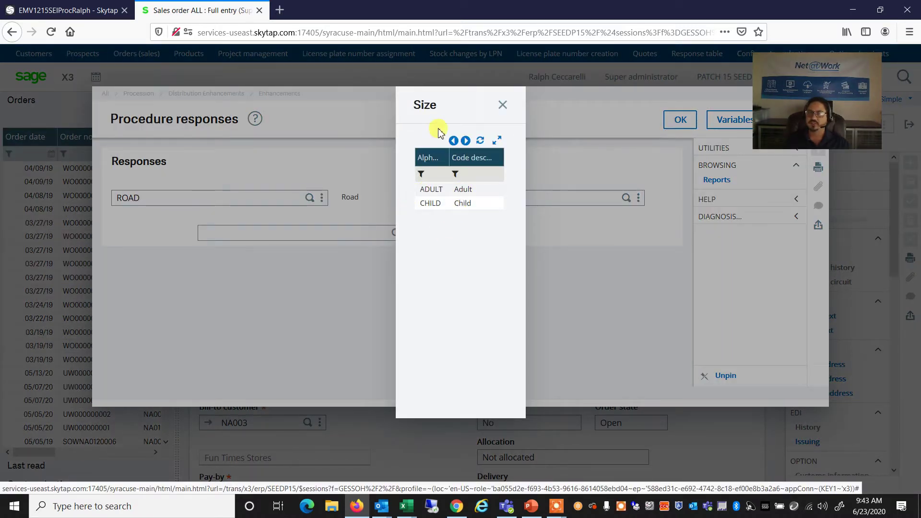
click(431, 204)
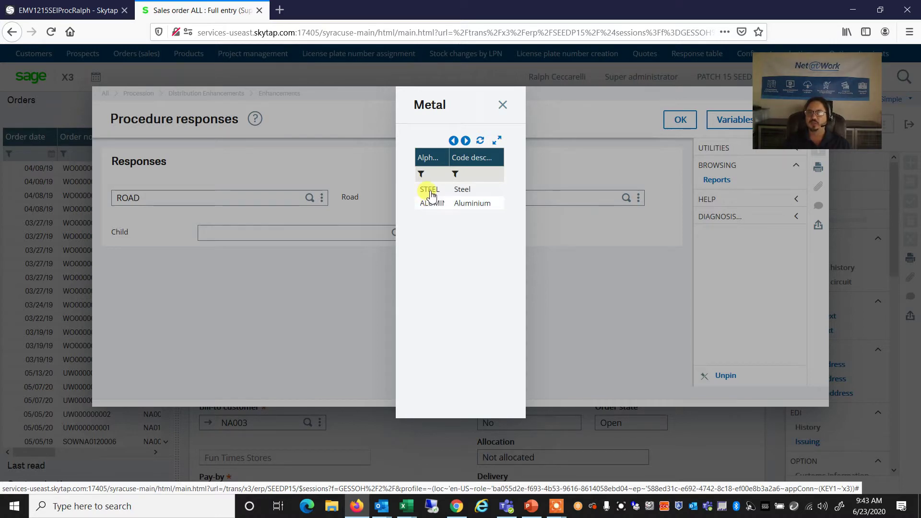
click(432, 192)
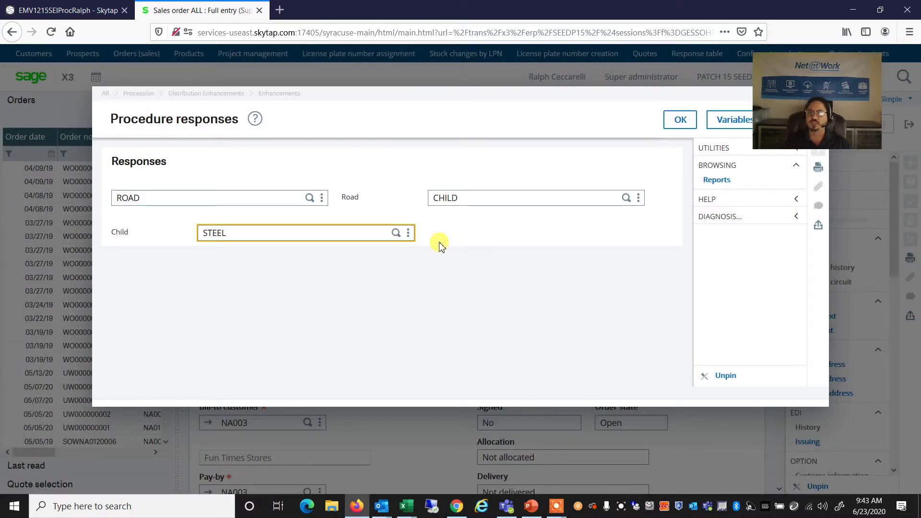
click(679, 121)
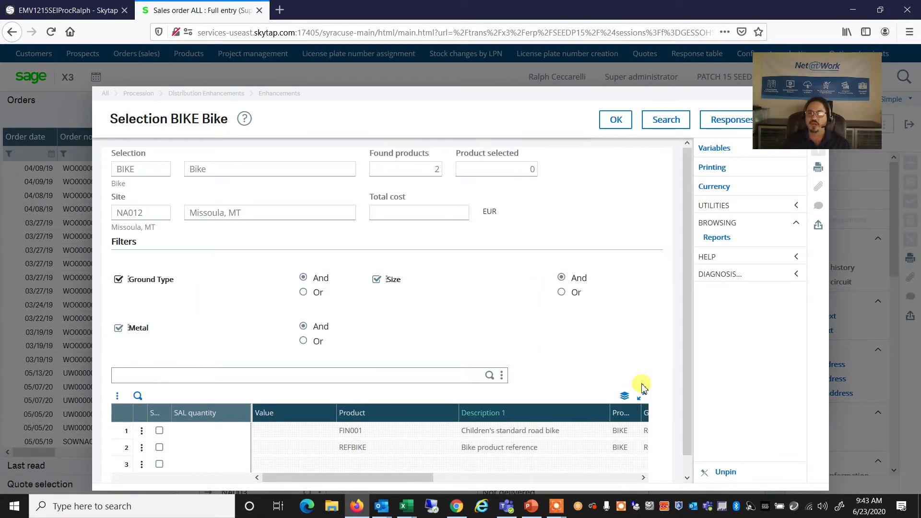
Rerun the bike search filtered by ground type and size instead of metal.
drag(684, 322, 685, 365)
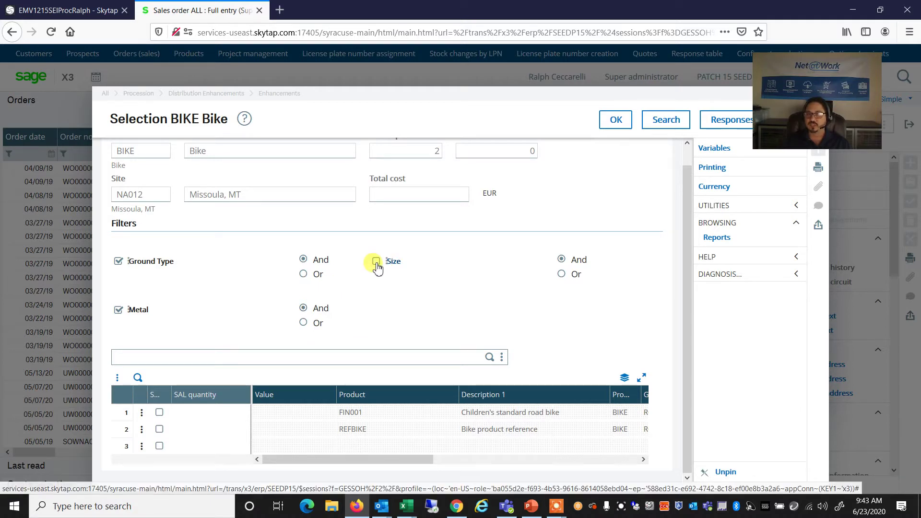
click(655, 126)
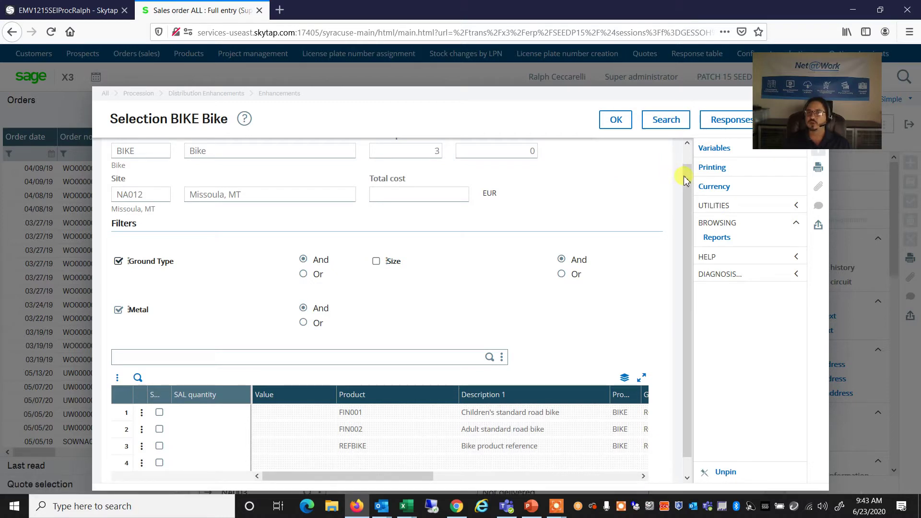
scroll(685, 192, down, 1)
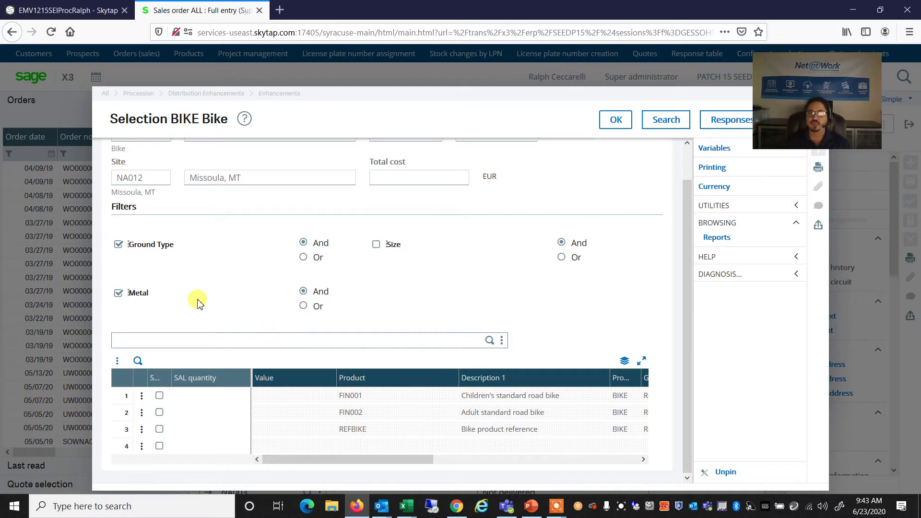
click(118, 294)
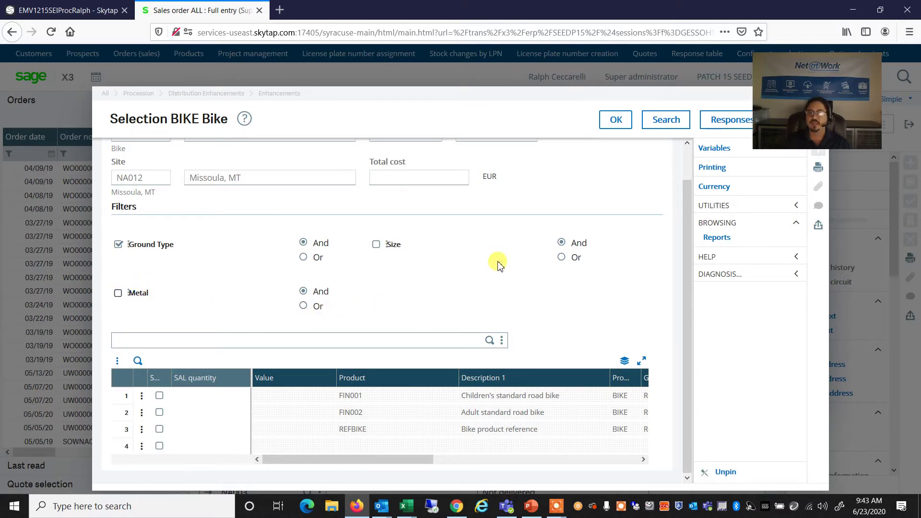
click(665, 121)
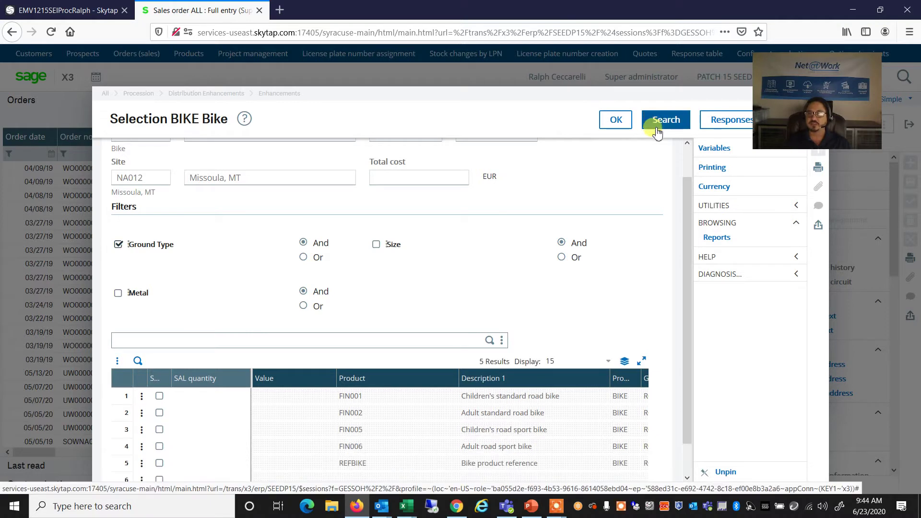
scroll(685, 259, down, 1)
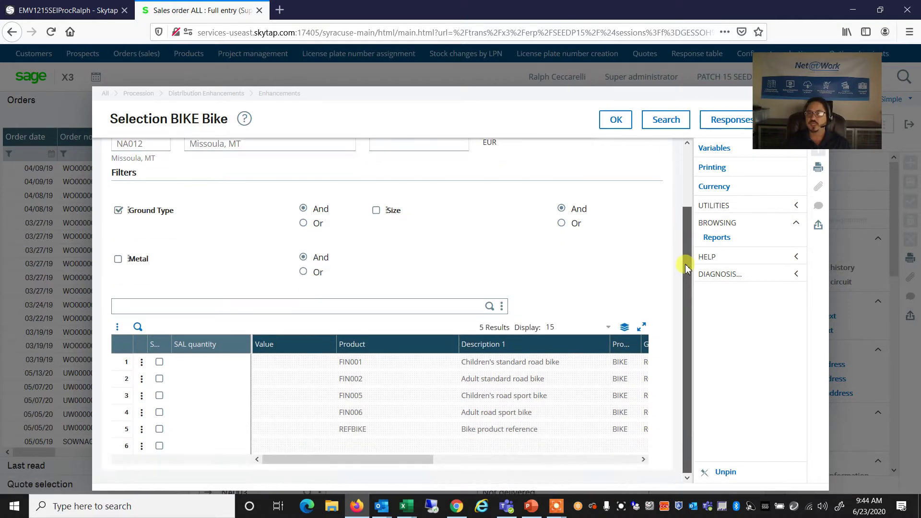
click(376, 211)
click(665, 124)
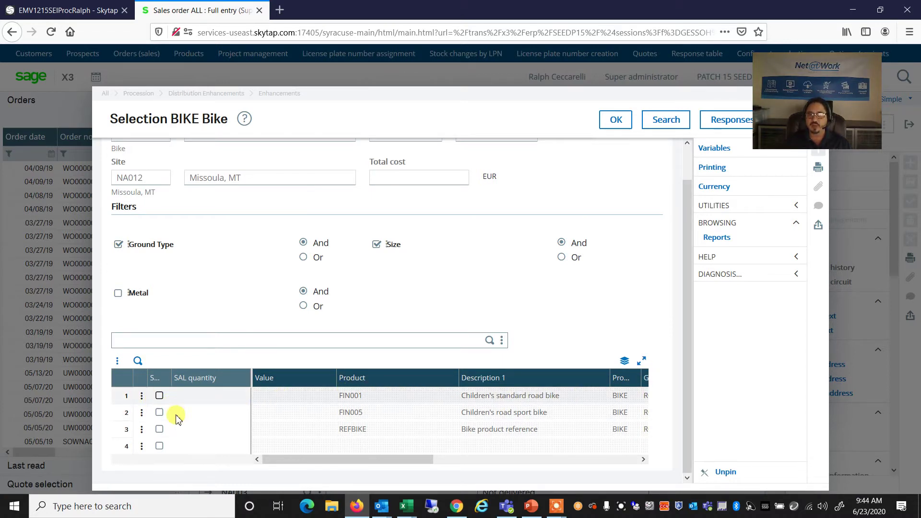
Select FIN001 (quantity 1) and FIN005 (quantity 3) and confirm the BIKE selection.
drag(289, 460, 448, 463)
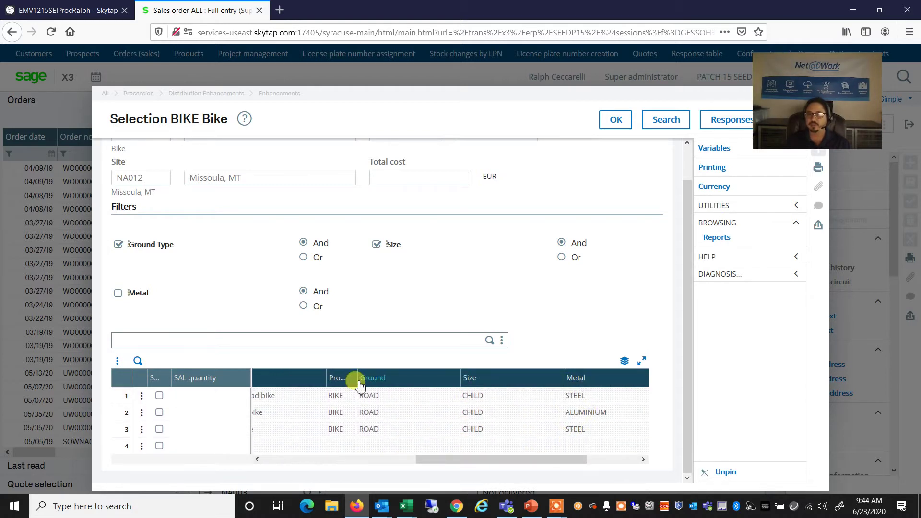
drag(448, 462, 288, 463)
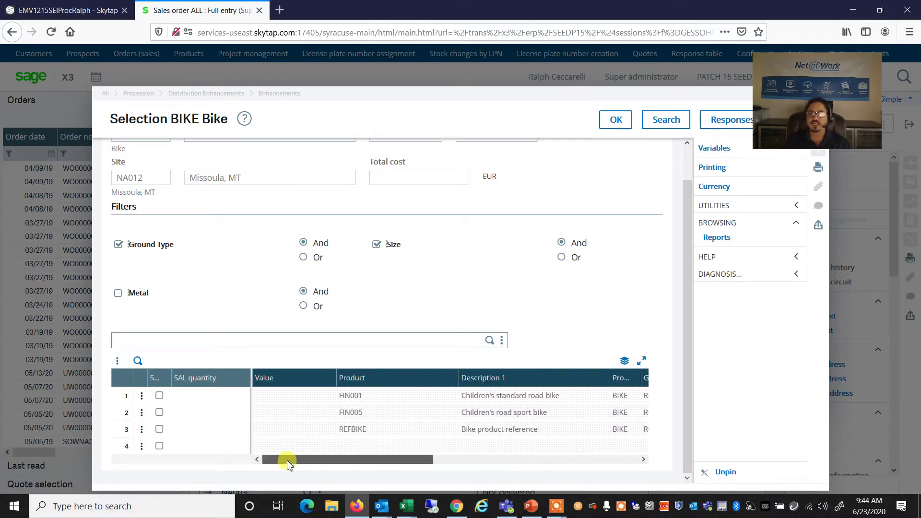
click(160, 398)
click(161, 413)
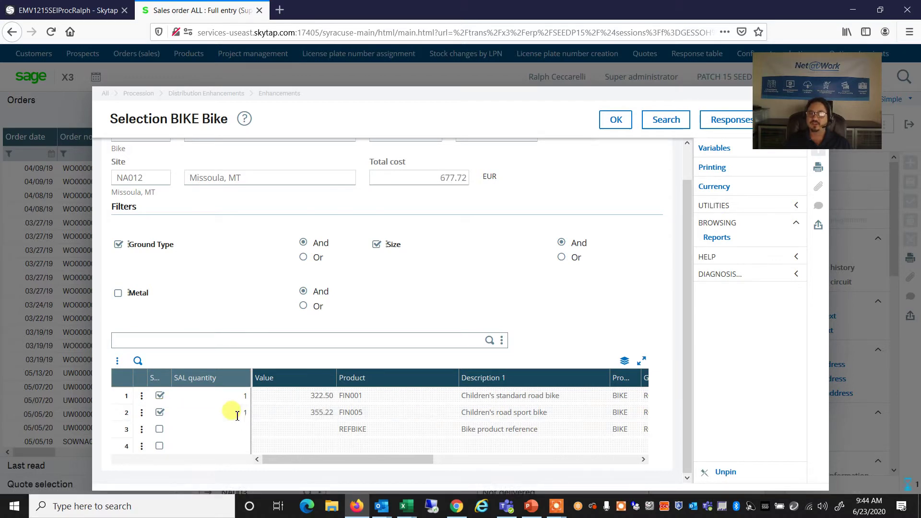
click(238, 413)
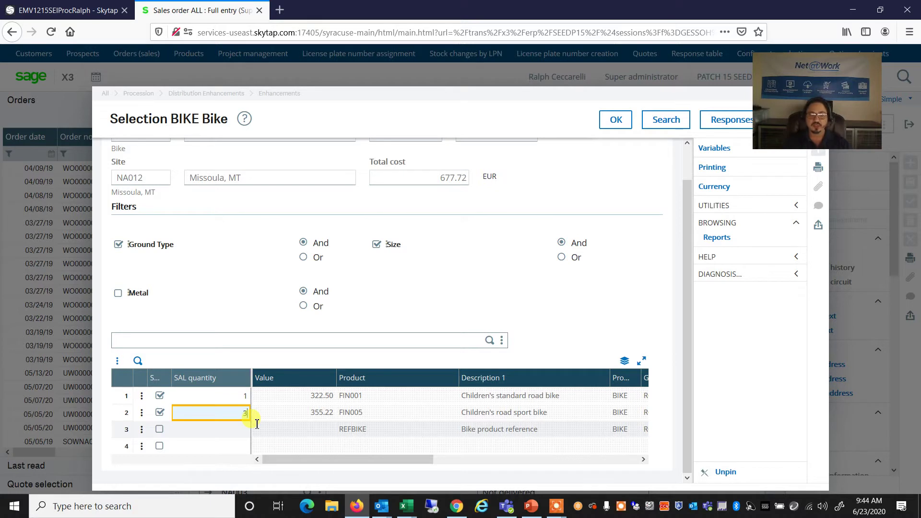
text(3)
key(Return)
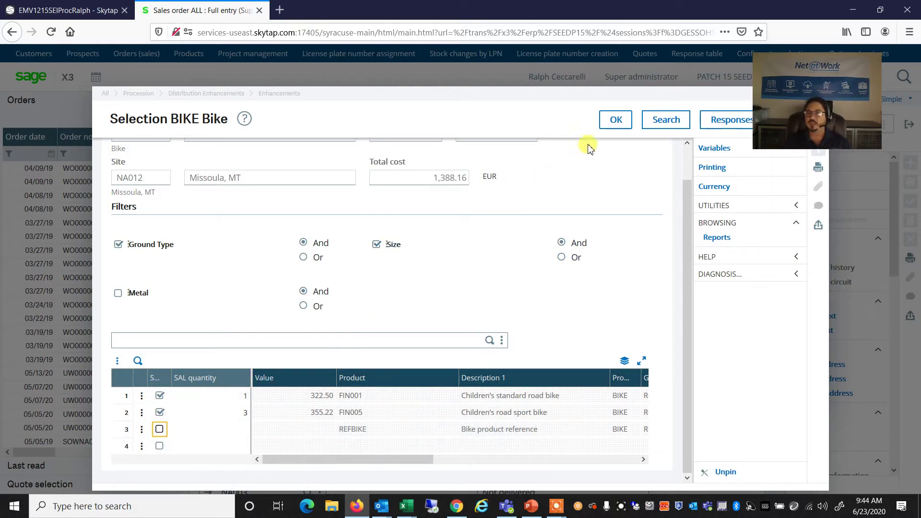
click(614, 123)
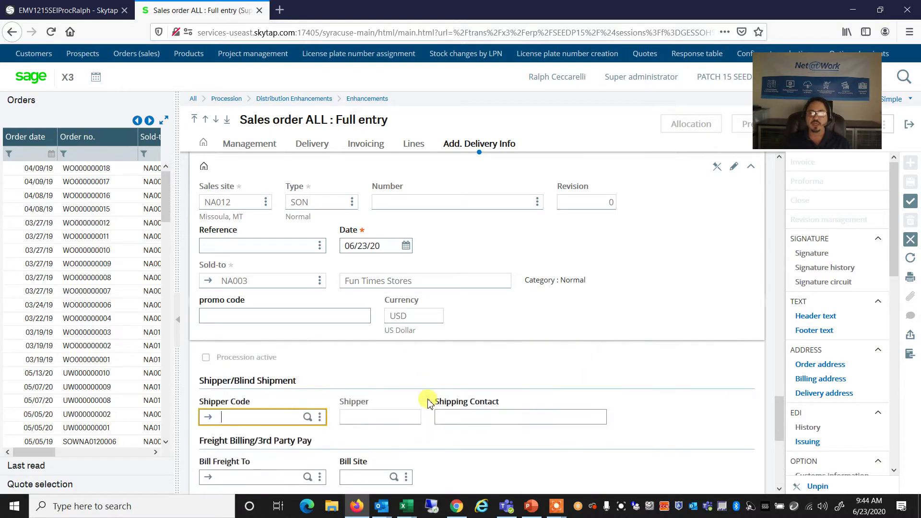
Open the actions menu for the empty third order line below the FIN001 and FIN005 lines.
scroll(429, 403, up, 5)
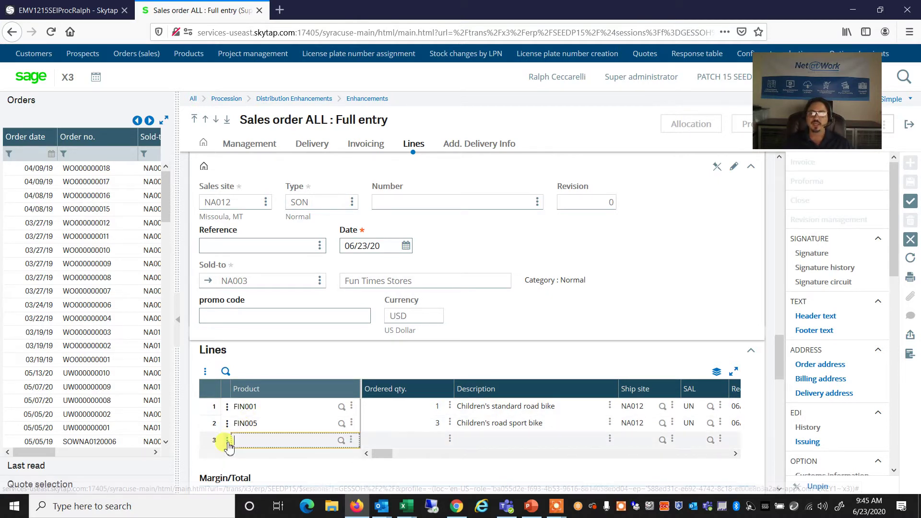
click(227, 440)
Configure line 3 with the FRT Fork Rim tube option and answer Size ADULT.
click(189, 421)
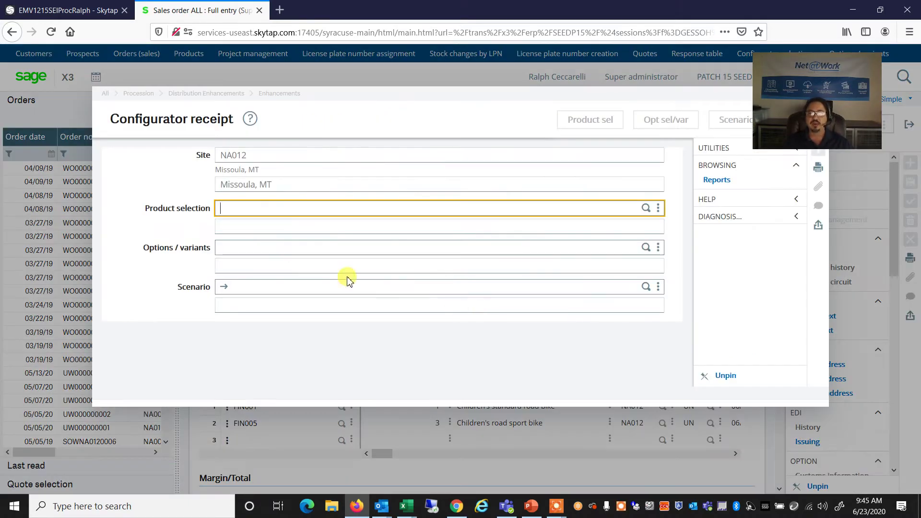
click(240, 249)
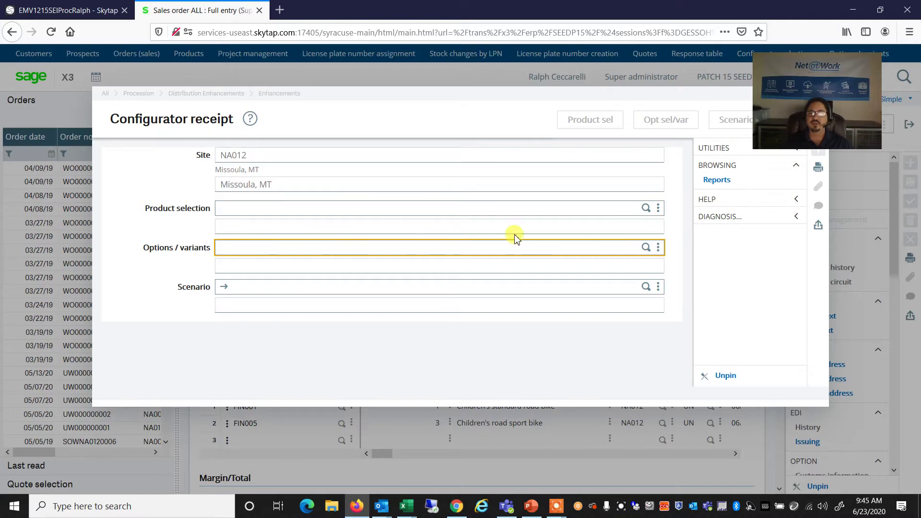
click(648, 249)
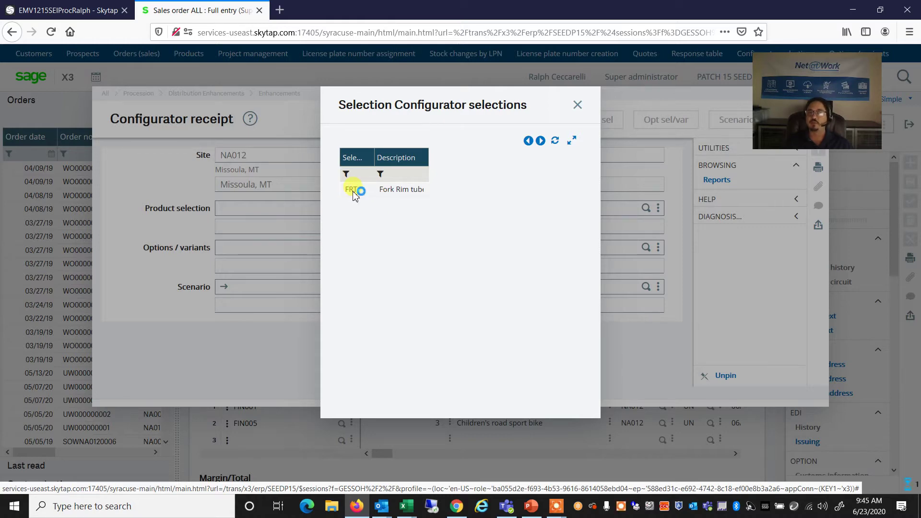
click(351, 190)
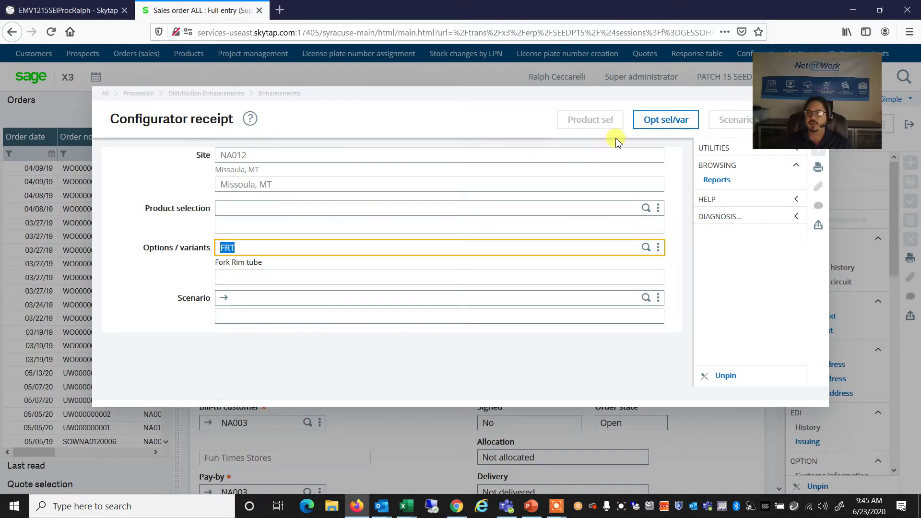
click(676, 122)
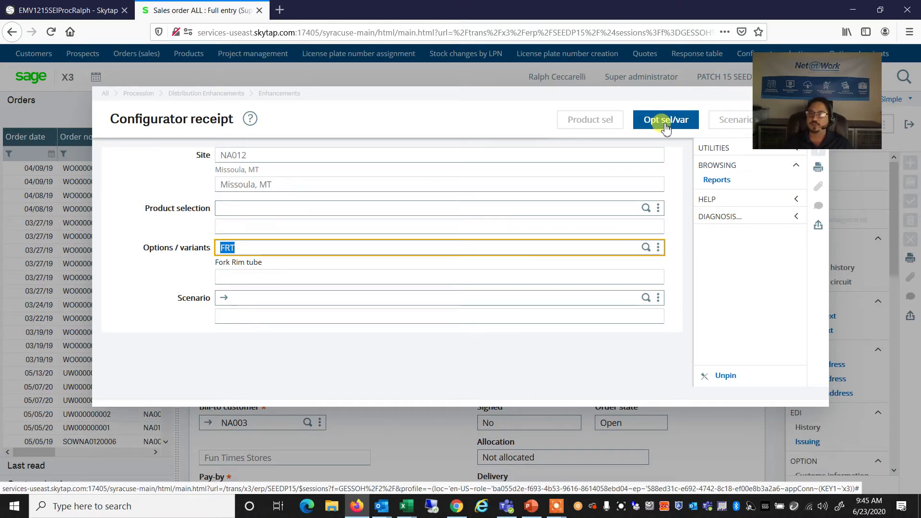
click(666, 123)
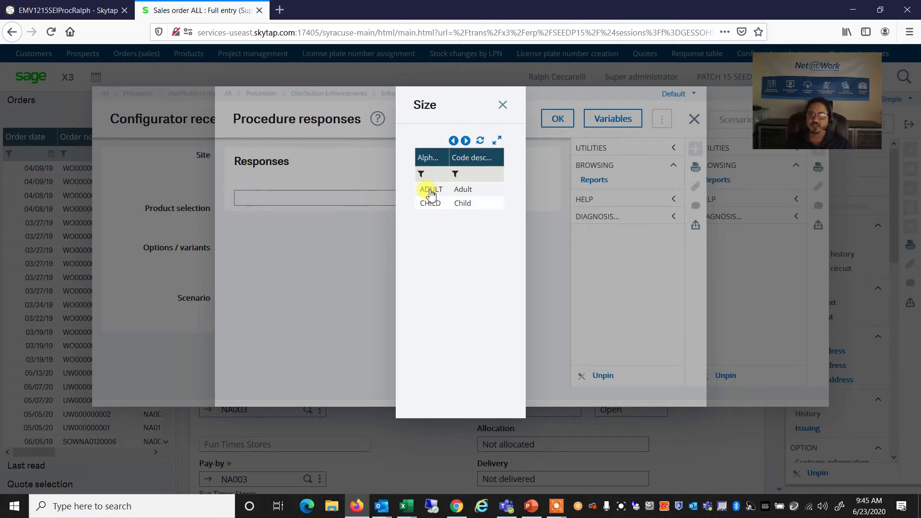
click(431, 194)
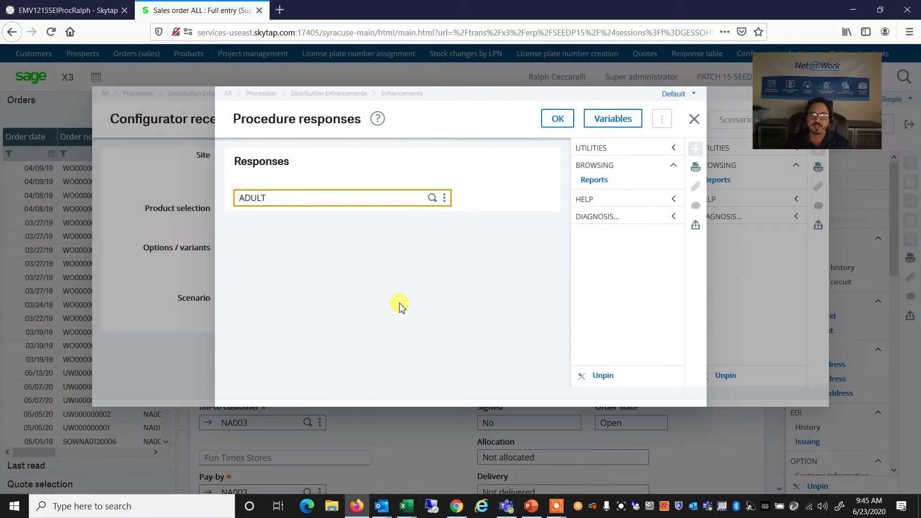
click(555, 119)
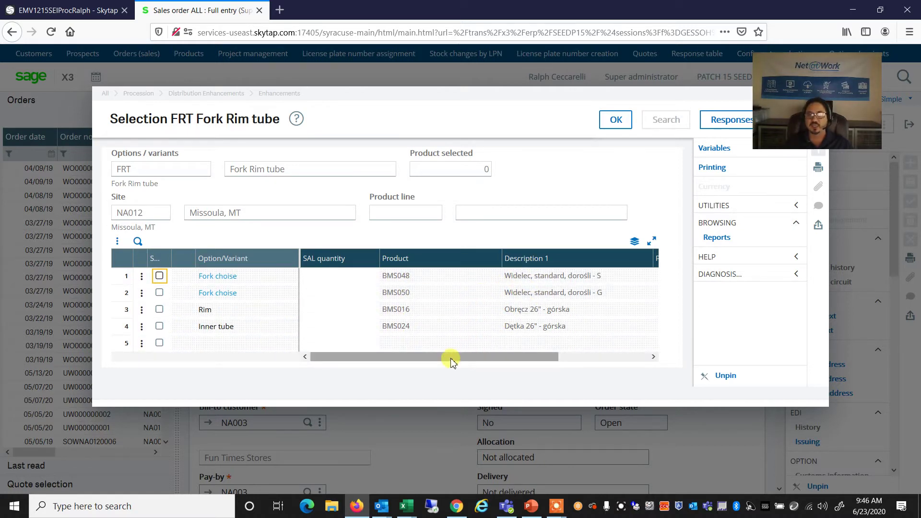
Select the BMS048 fork, BMS016 rim and BMS024 inner tube, and confirm.
drag(451, 358, 426, 354)
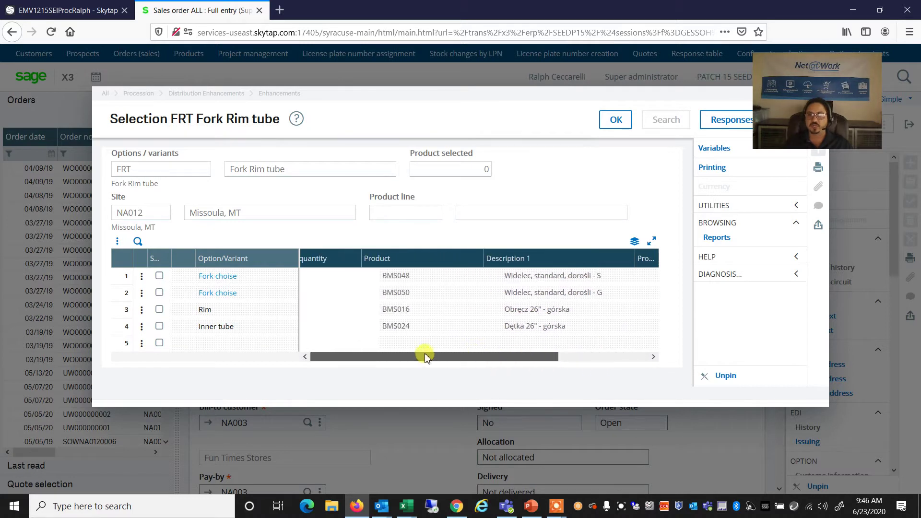
click(160, 293)
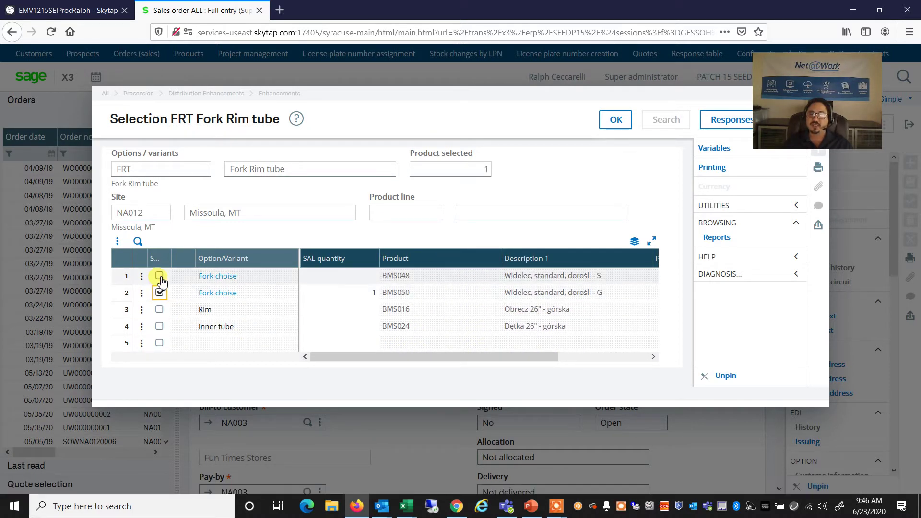
click(161, 280)
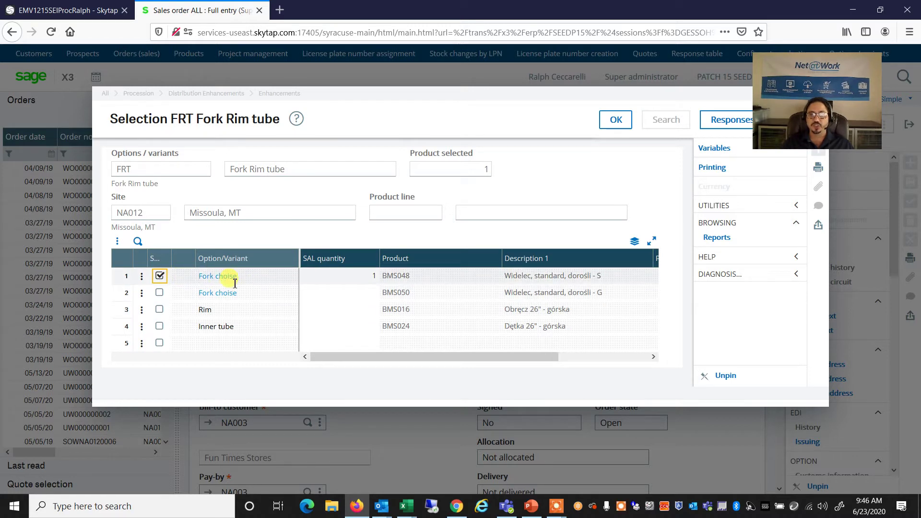
click(158, 311)
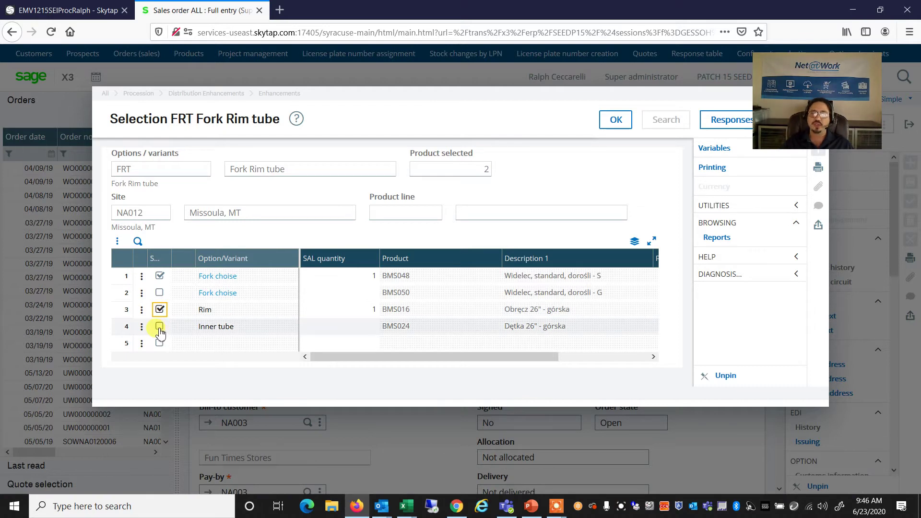
click(159, 329)
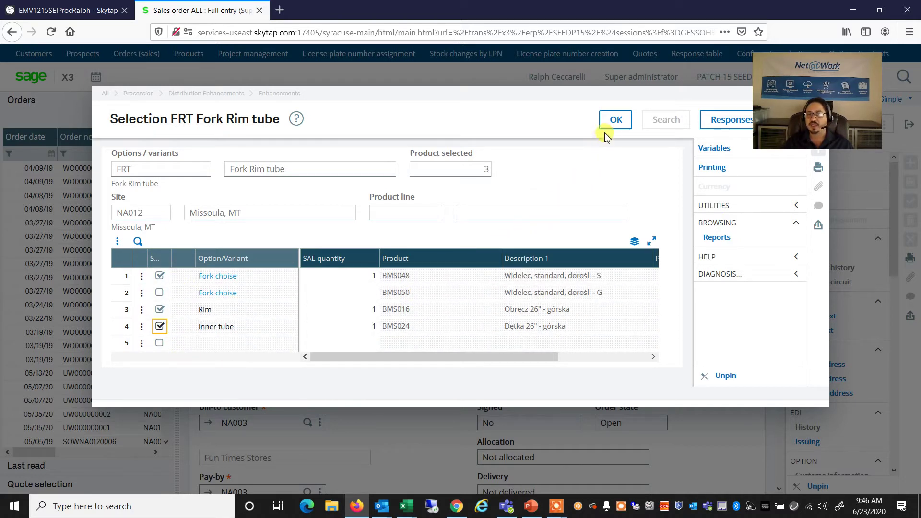
click(613, 121)
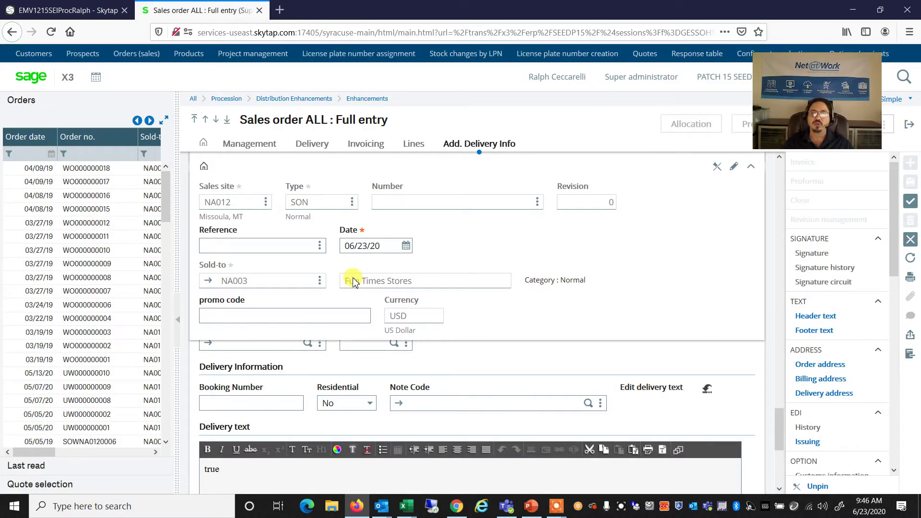
Scroll to the Lines grid to review the five order lines, including BMS048, BMS016 and BMS024.
scroll(320, 370, up, 5)
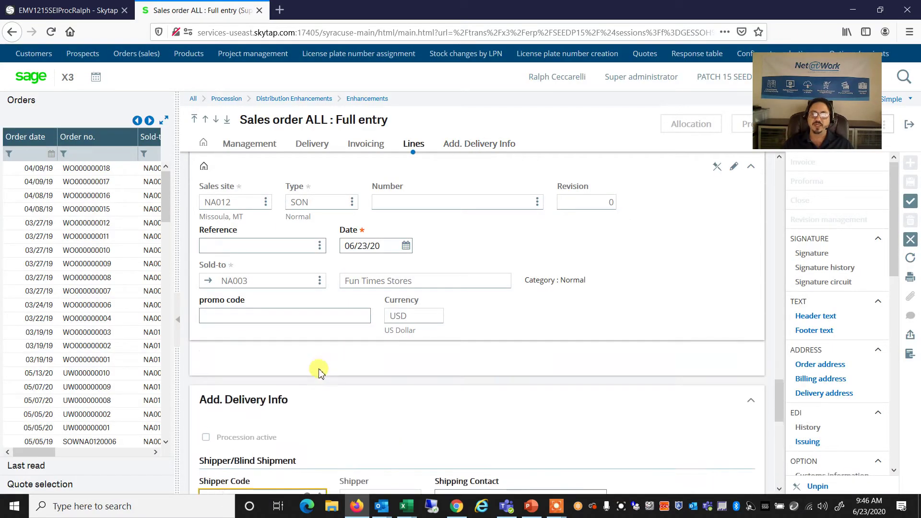
scroll(321, 370, up, 3)
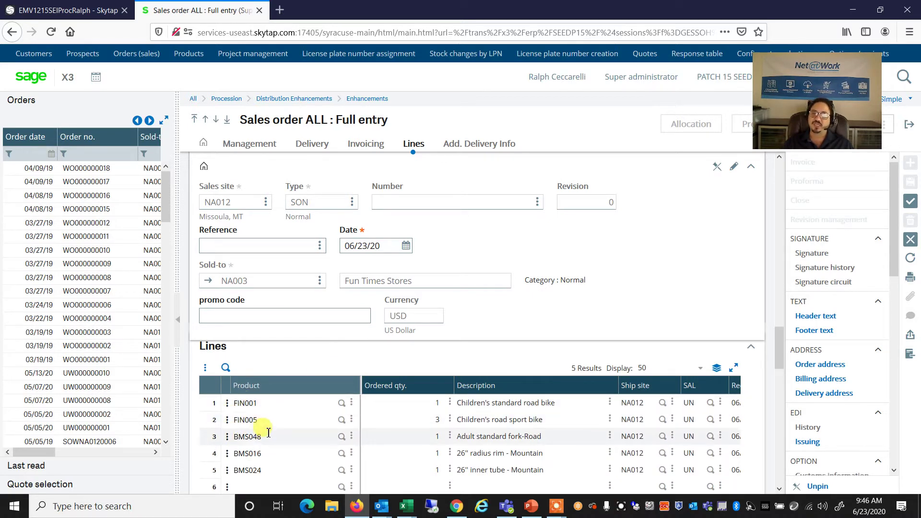
scroll(272, 436, down, 1)
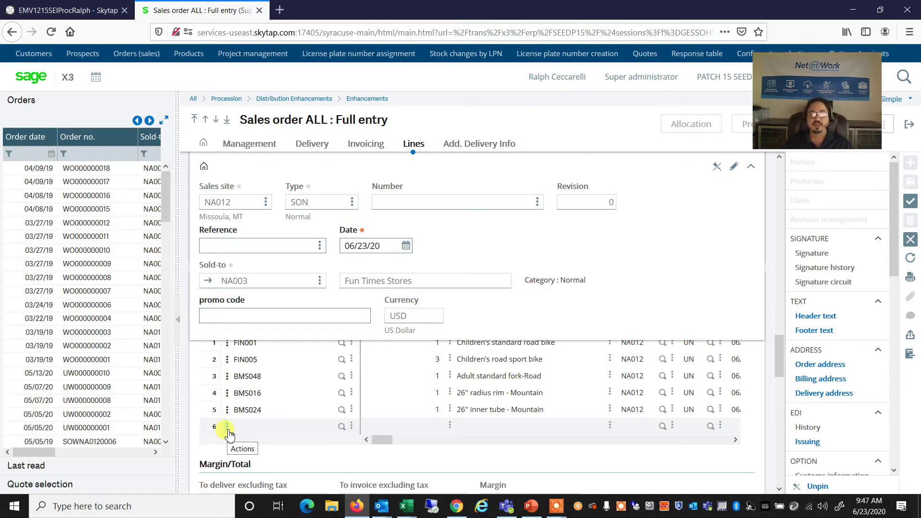
Launch the configurator on empty line 6 and run the NABIK Bike1 scenario.
click(227, 427)
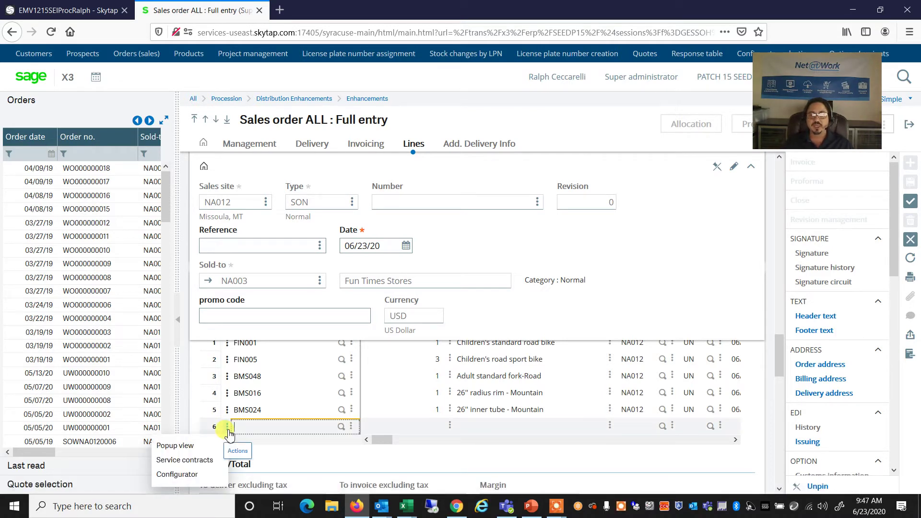
click(178, 476)
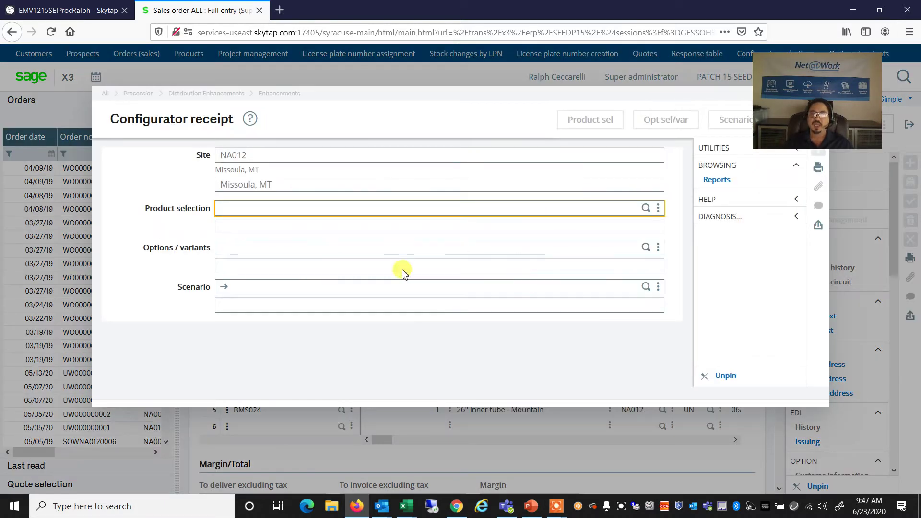
click(241, 288)
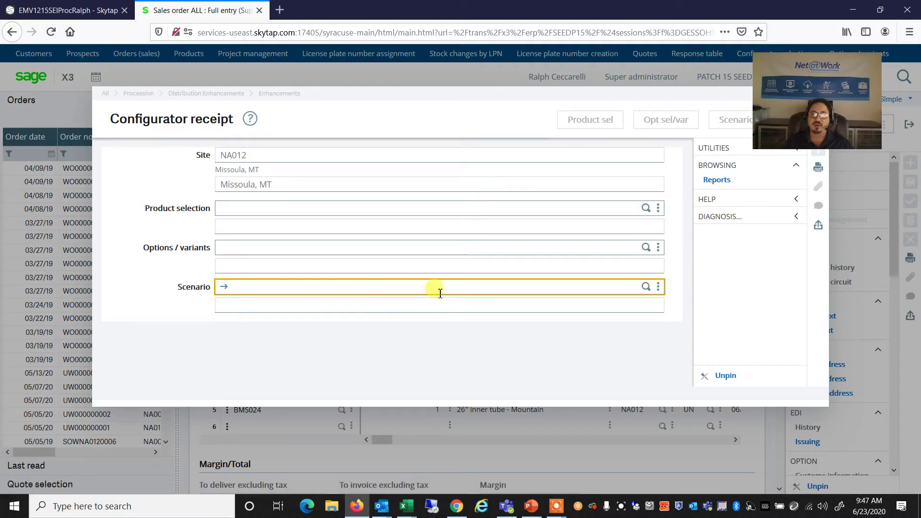
click(646, 287)
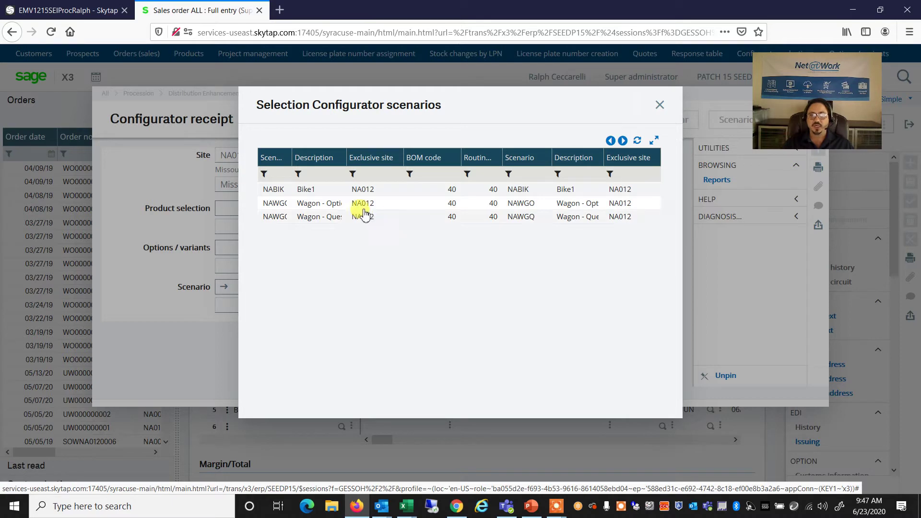
click(308, 190)
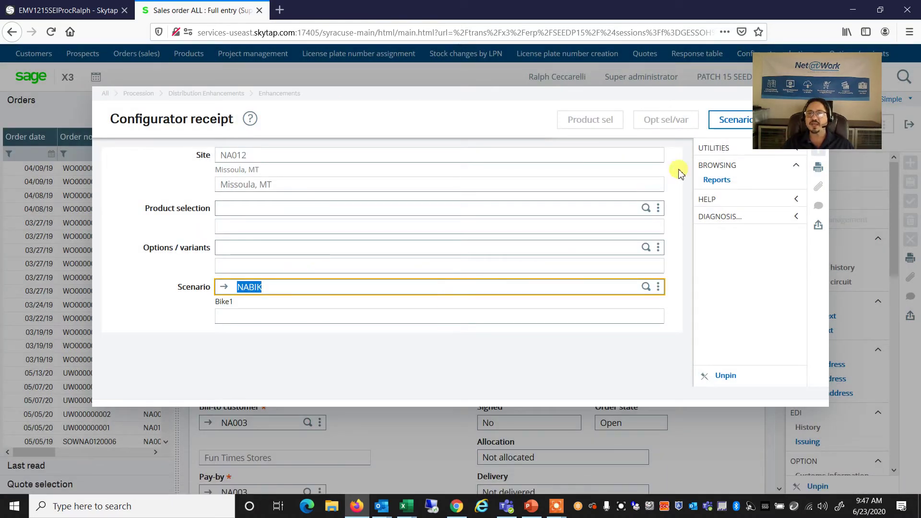
click(729, 129)
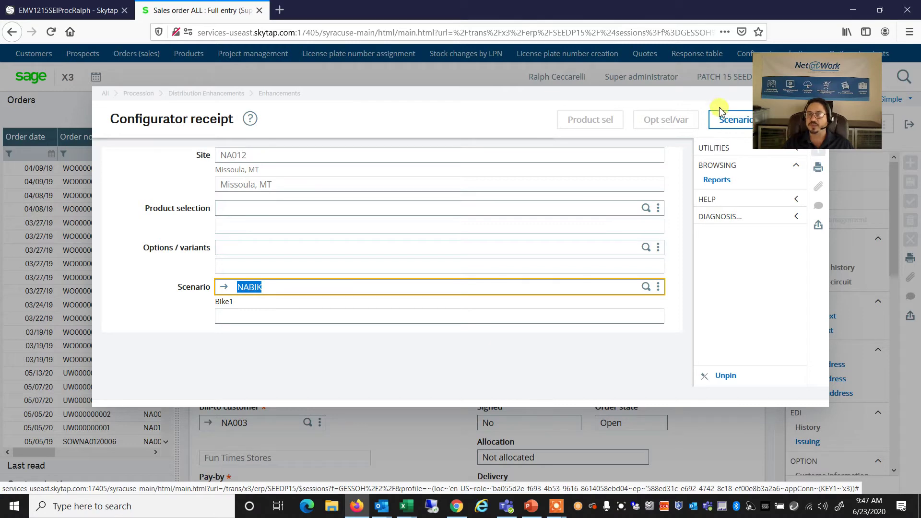
double_click(729, 129)
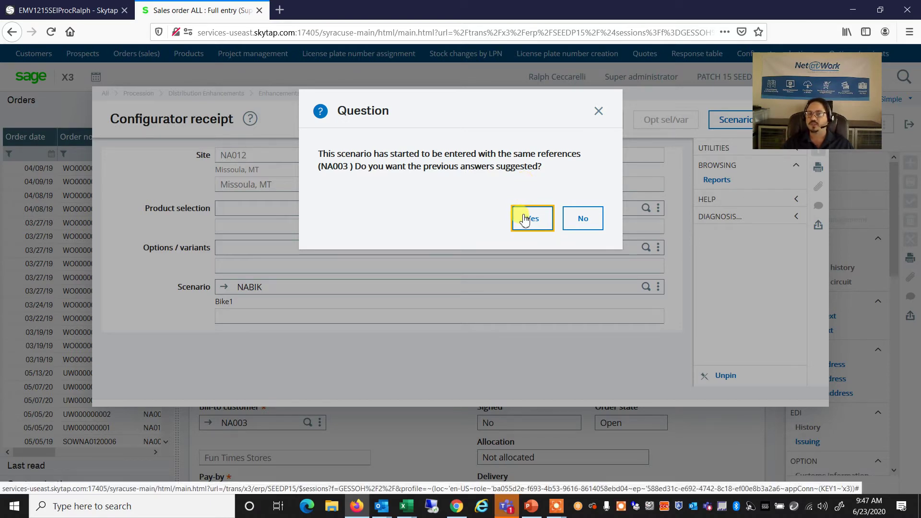
Answer Bike1 fresh: ADULT size, MTB ground, plate 3, pinion 7 and Tri-color finish.
click(583, 223)
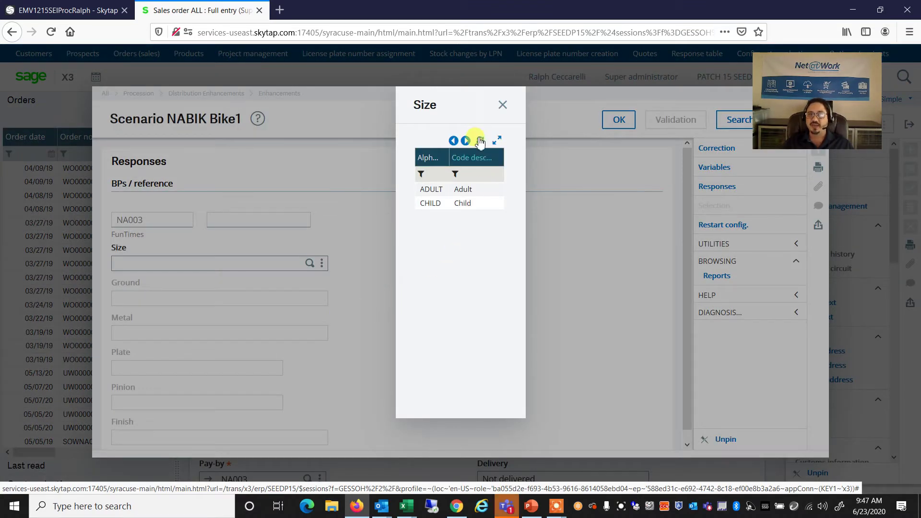
click(432, 190)
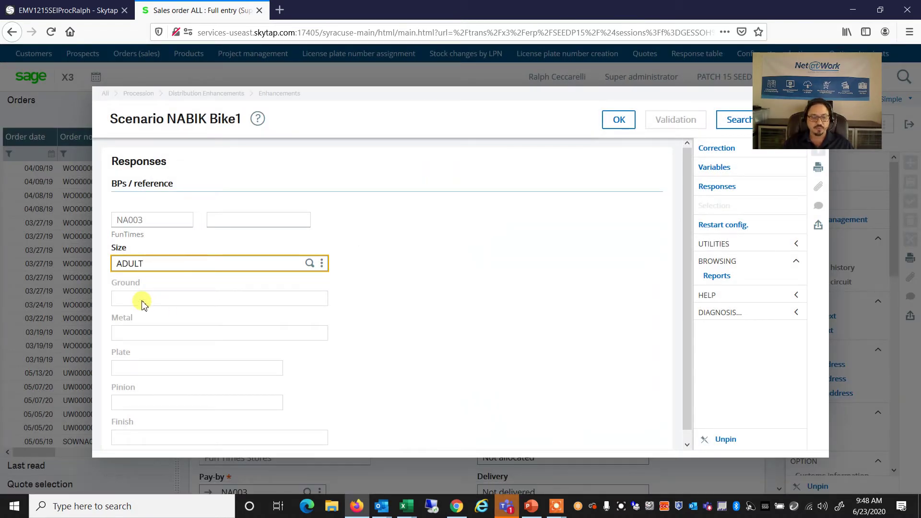
click(143, 303)
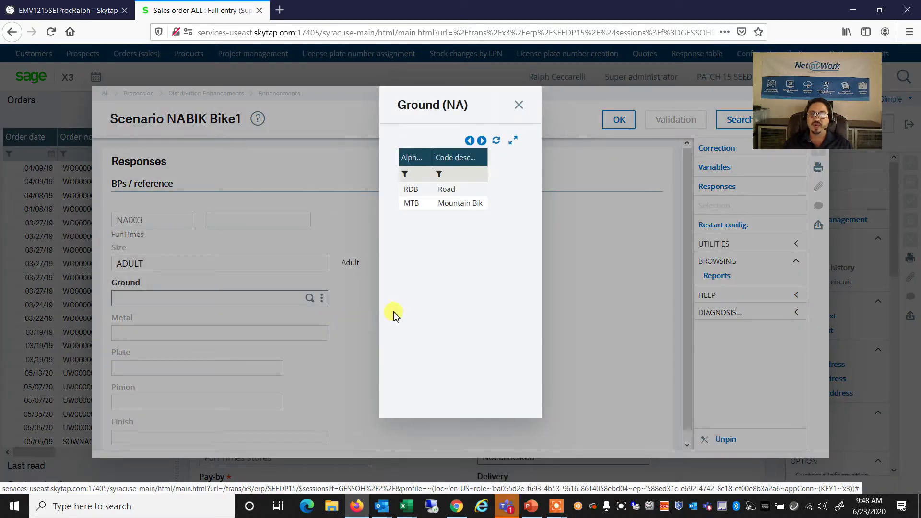
click(419, 207)
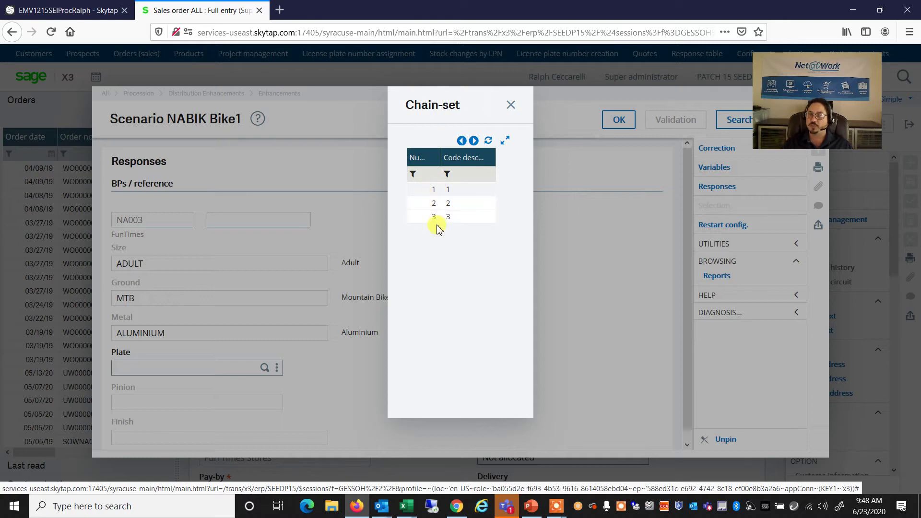
click(432, 220)
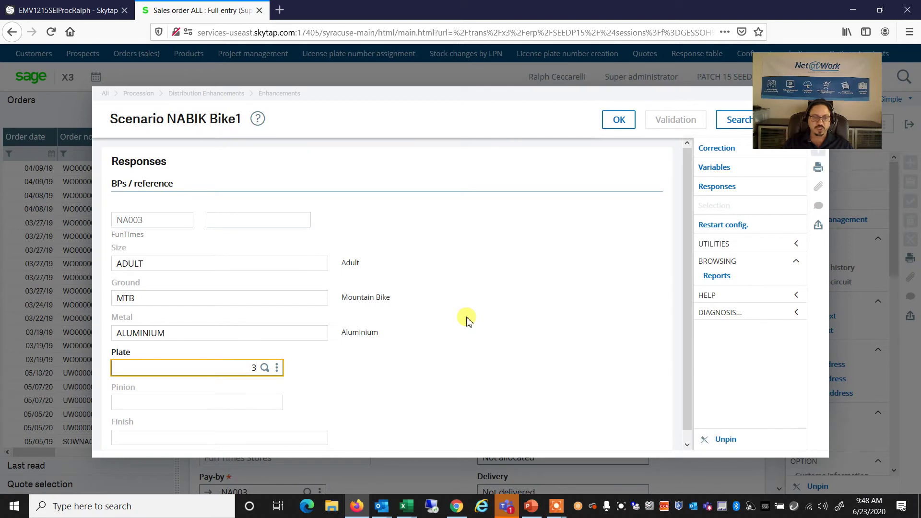
key(Tab)
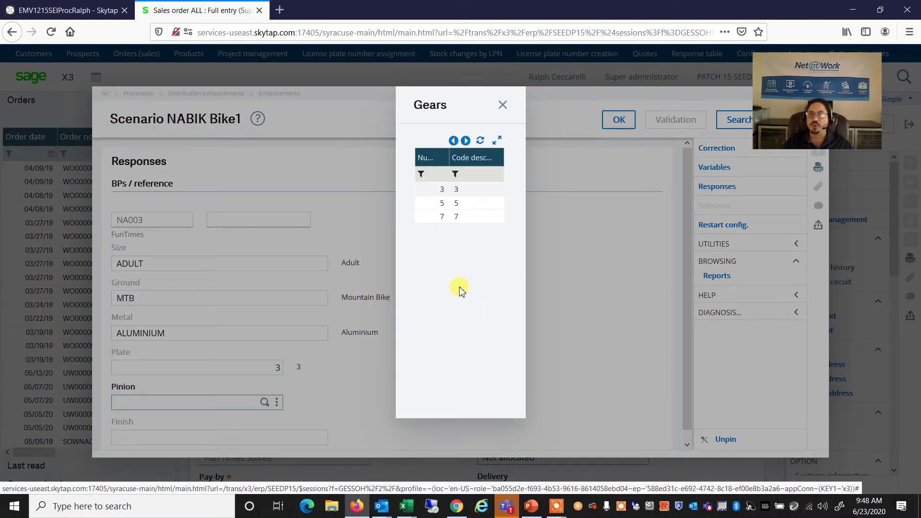
click(442, 218)
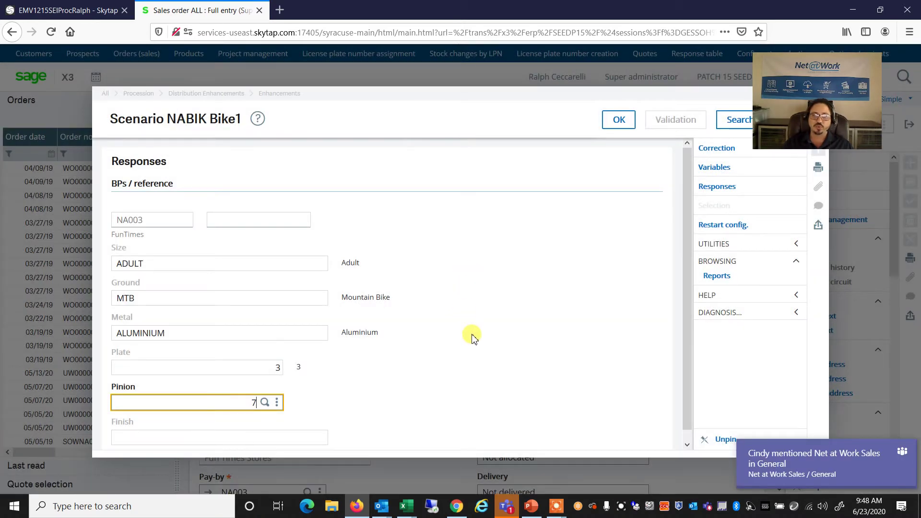
click(457, 373)
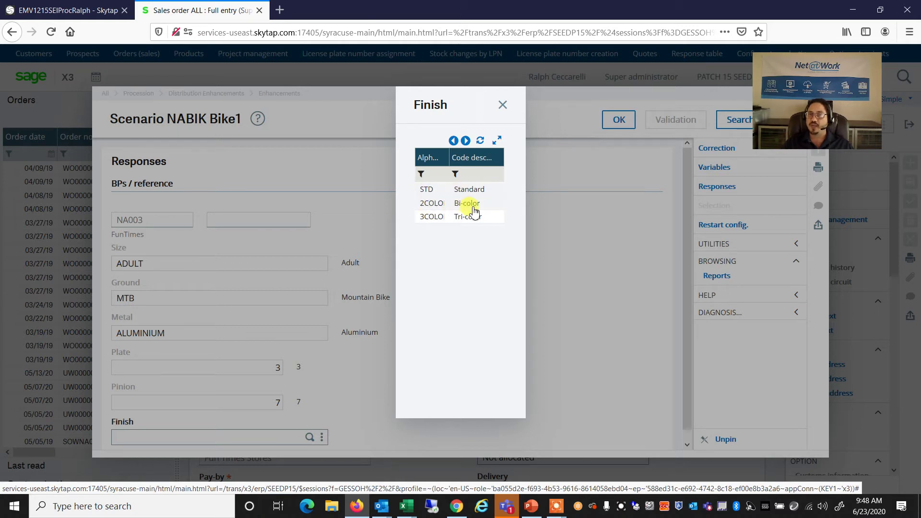
click(427, 219)
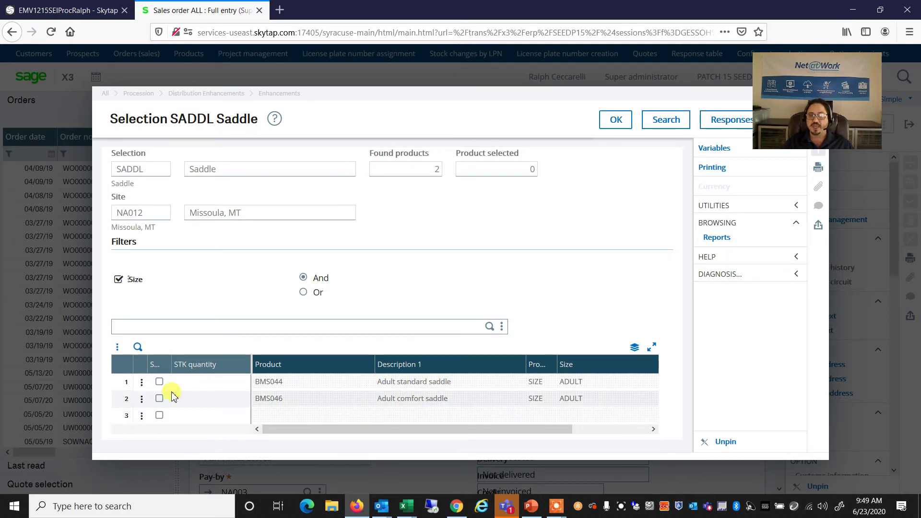
Keep only the BMS044 adult standard saddle after the multiple-selection error, and confirm.
click(159, 382)
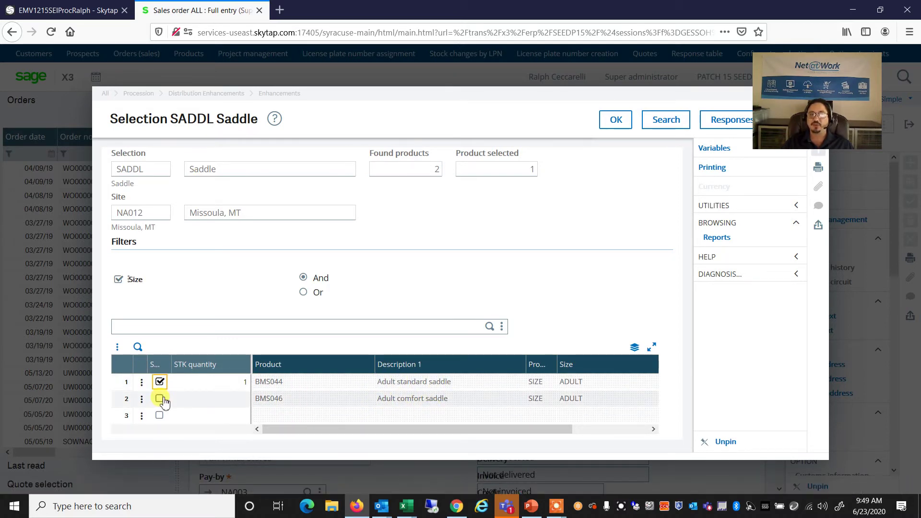
click(160, 399)
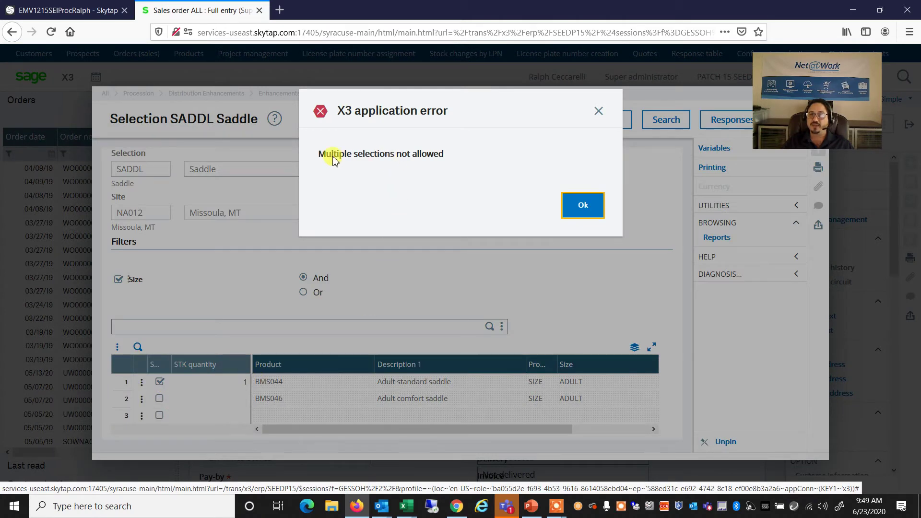
click(569, 205)
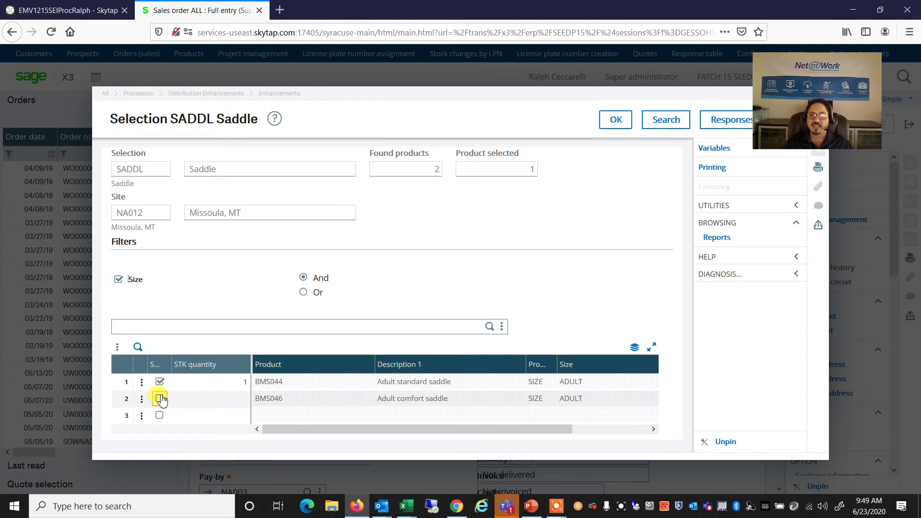
click(617, 122)
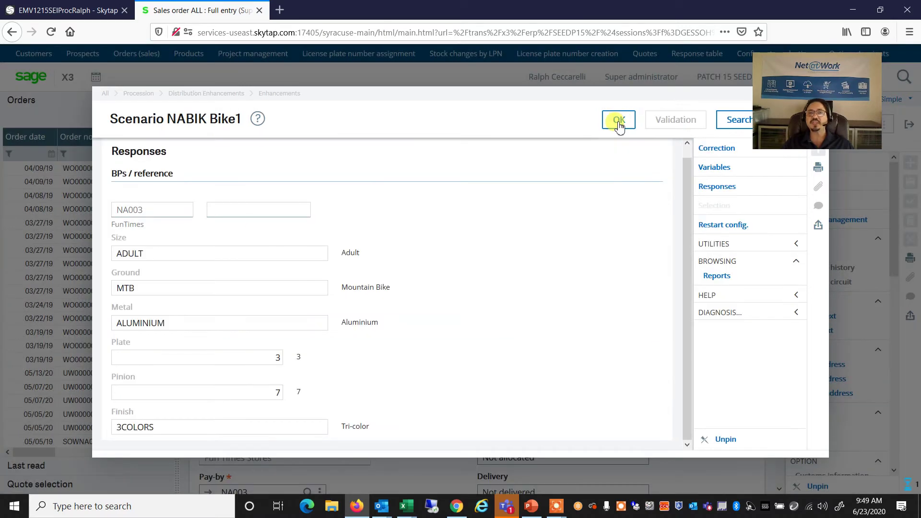
Accept the Bike1 responses and validate to generate product CFG-AMA-73-3-001 with BOM and routing.
click(619, 122)
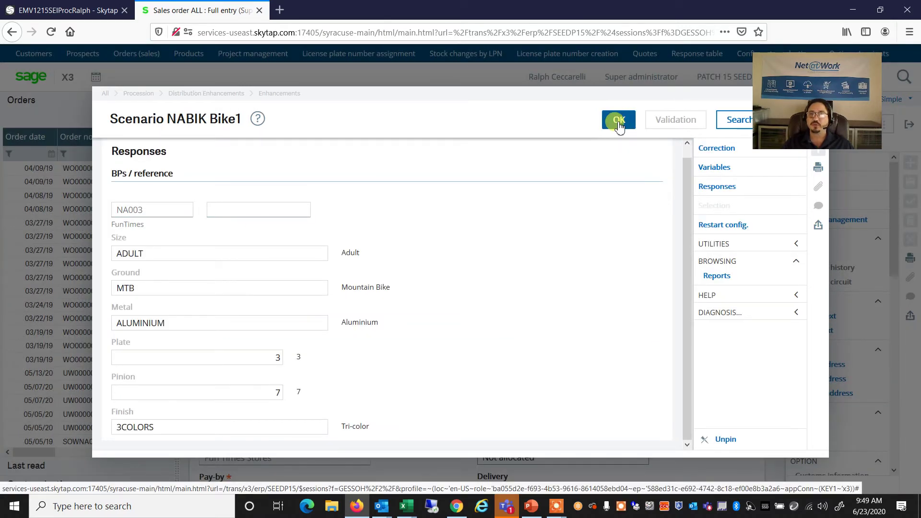
click(731, 125)
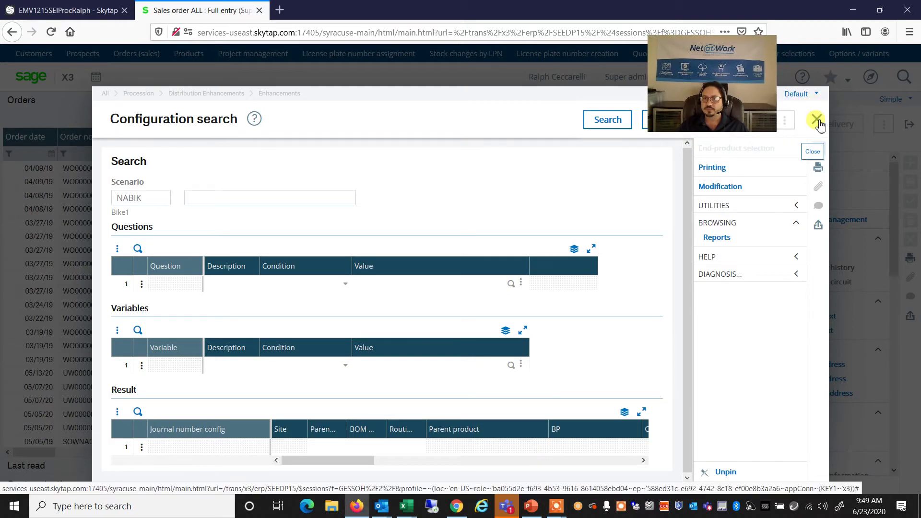
click(819, 122)
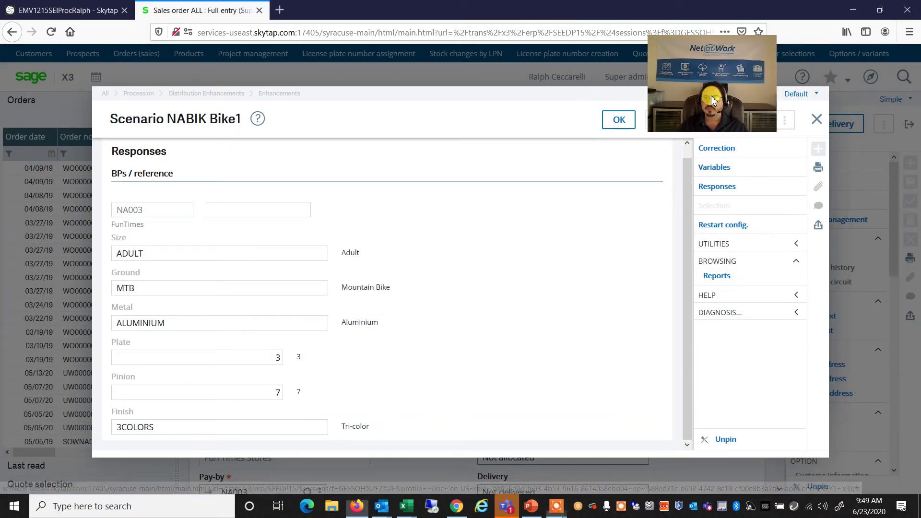
click(618, 121)
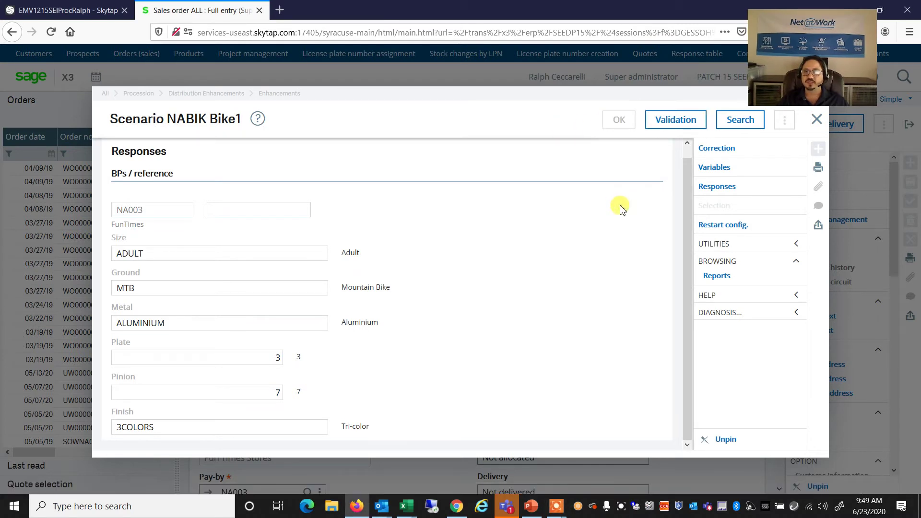
click(677, 121)
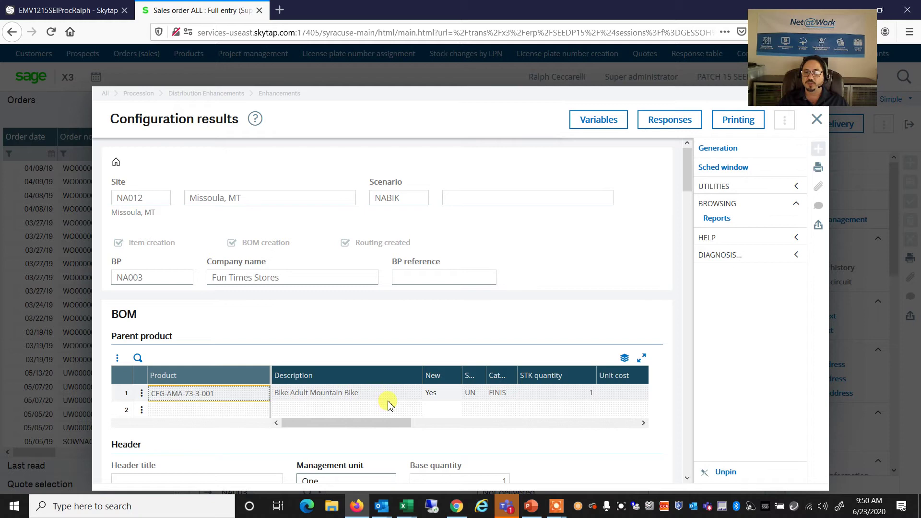
Scroll the CFG-AMA-73-3-001 BOM grid back to the Description column in Configuration results.
drag(362, 427, 476, 441)
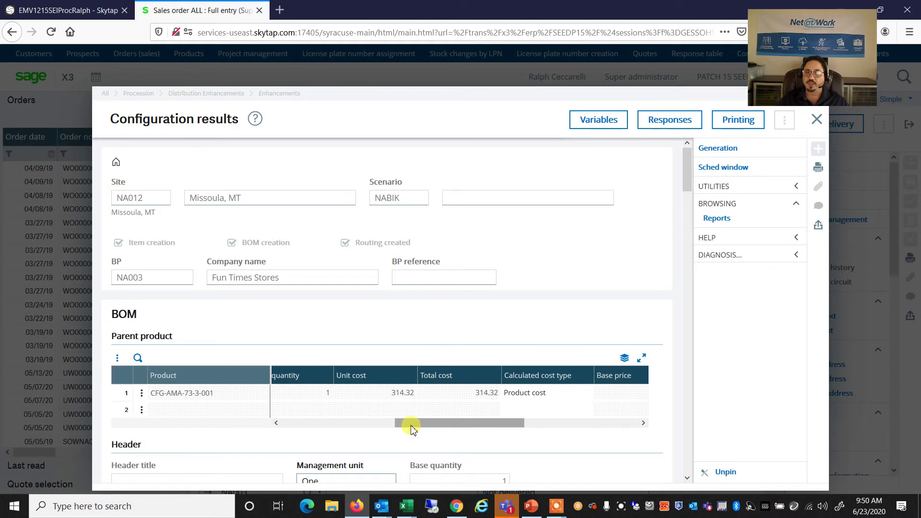
drag(411, 428, 480, 431)
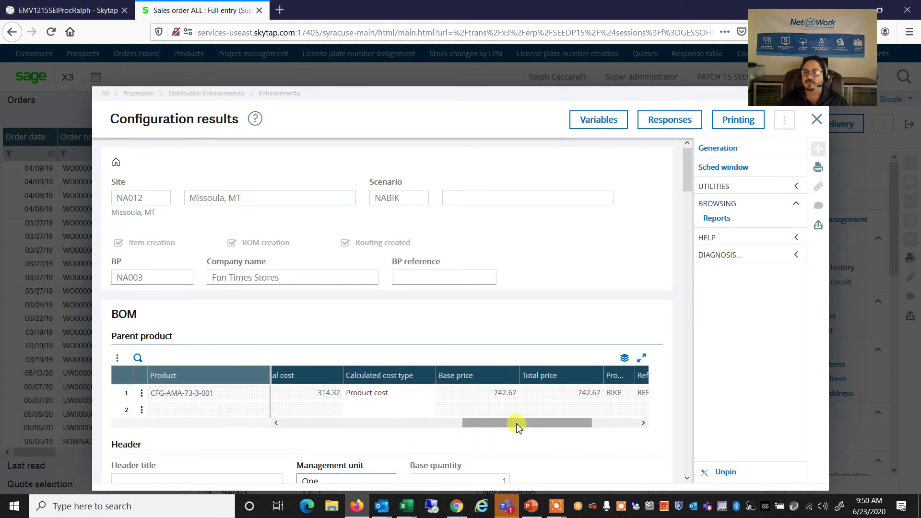
drag(517, 427, 310, 422)
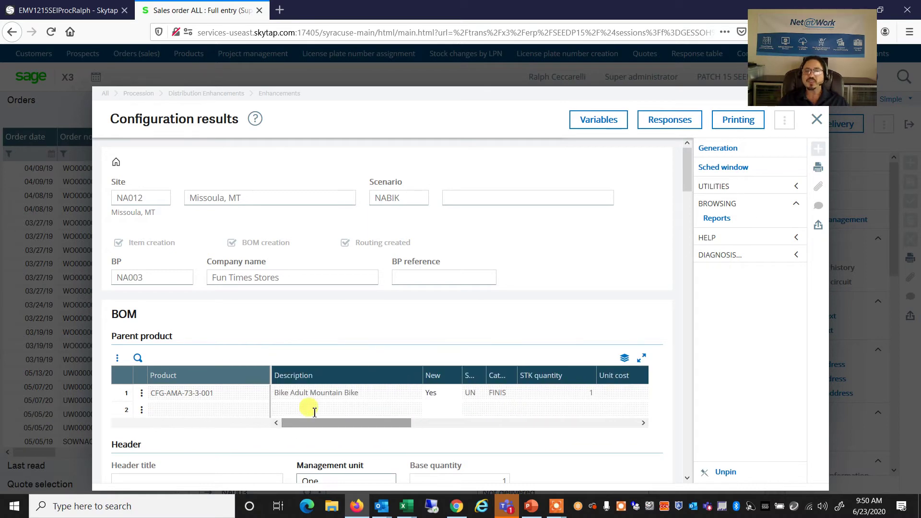
scroll(341, 387, down, 5)
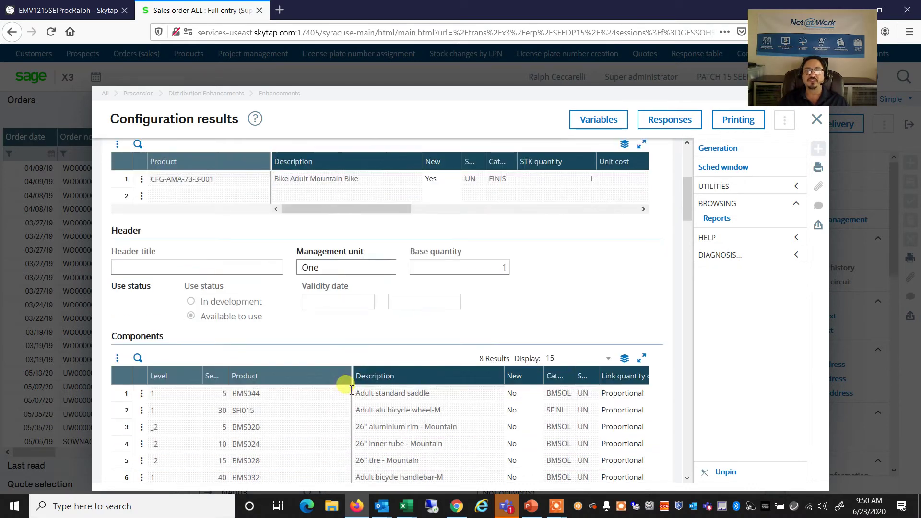
scroll(343, 386, down, 2)
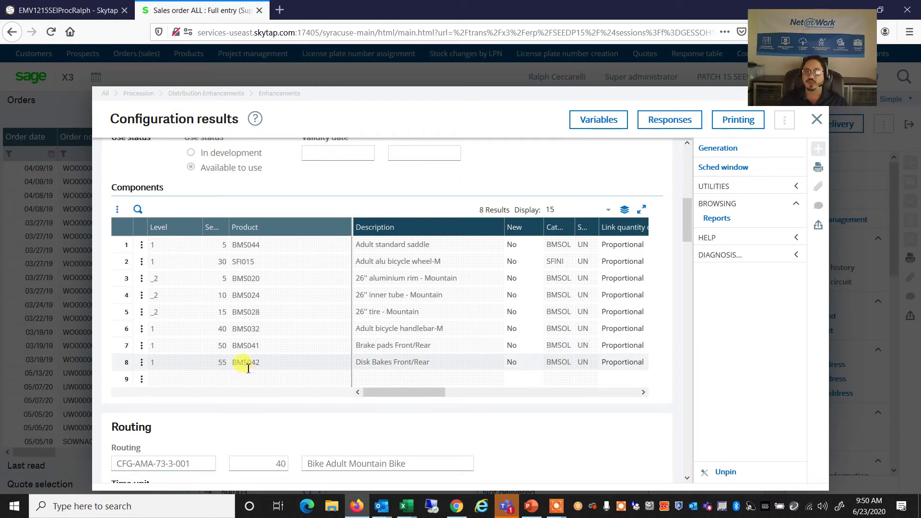
scroll(249, 369, down, 5)
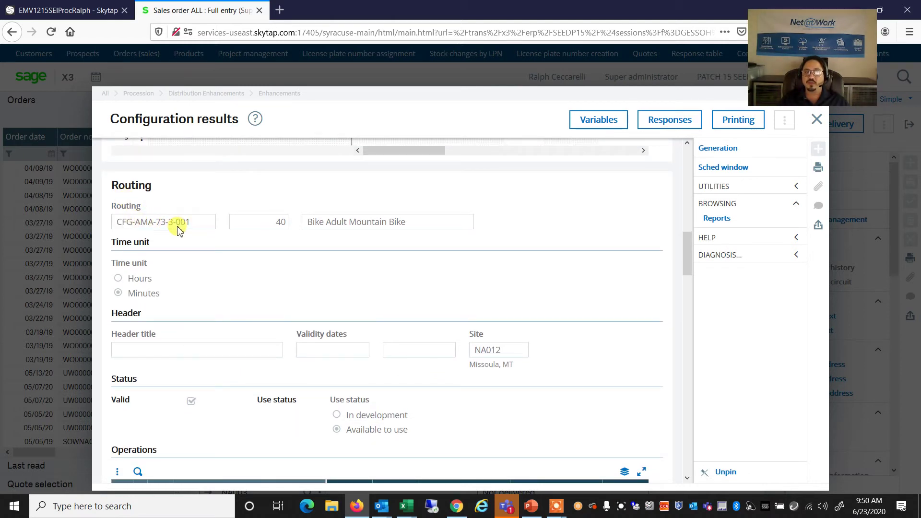
scroll(251, 302, down, 3)
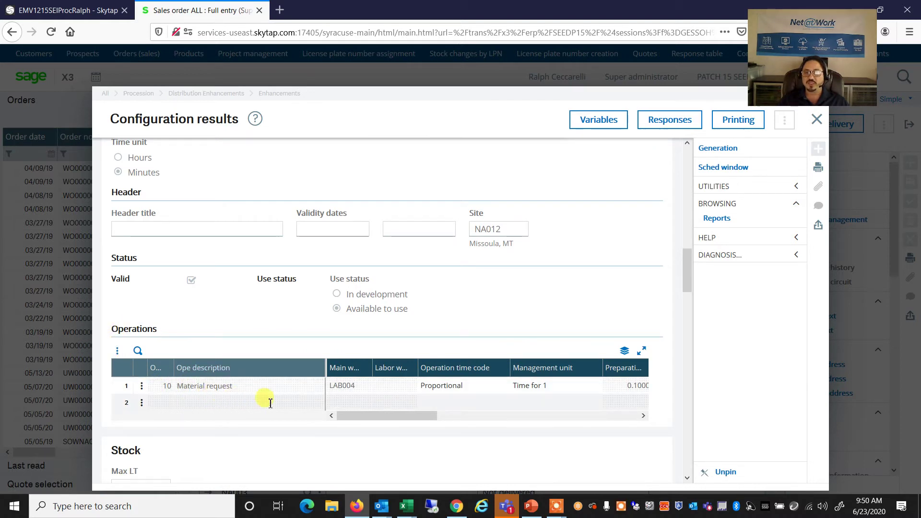
drag(354, 416, 268, 414)
scroll(266, 412, down, 5)
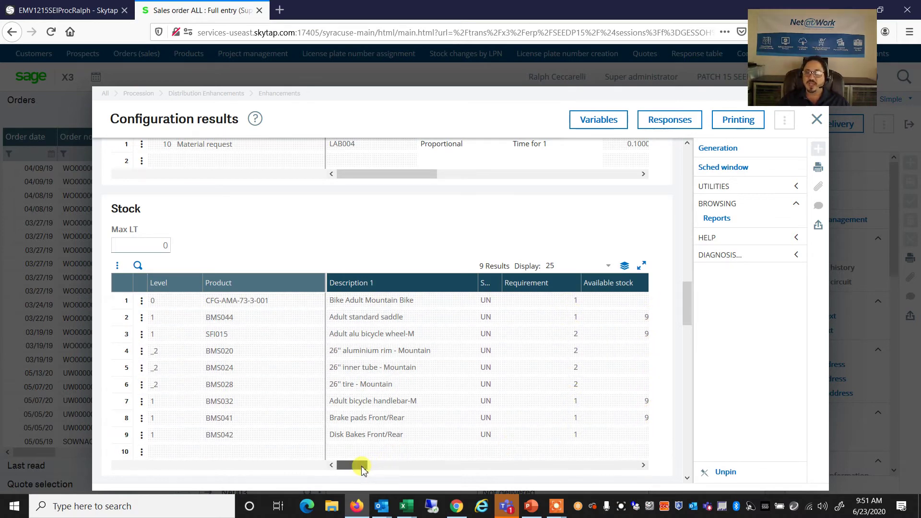
drag(362, 469, 382, 469)
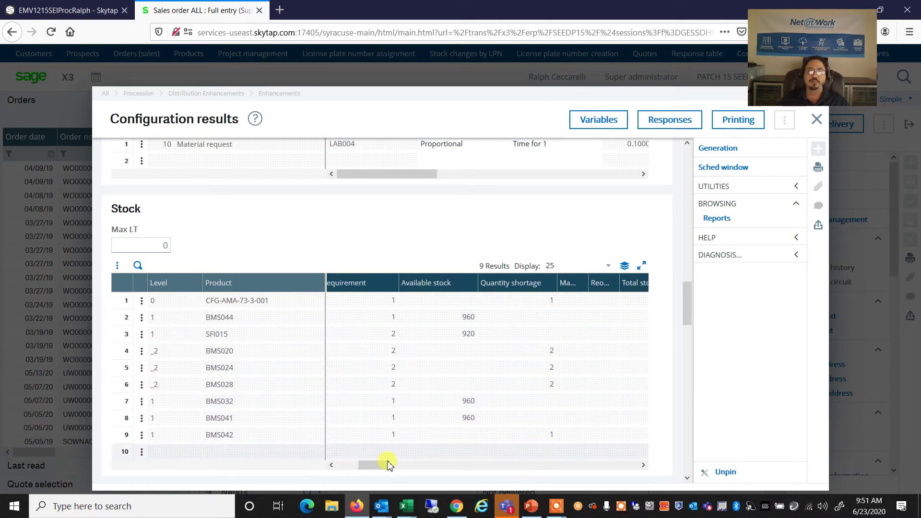
drag(388, 464, 349, 468)
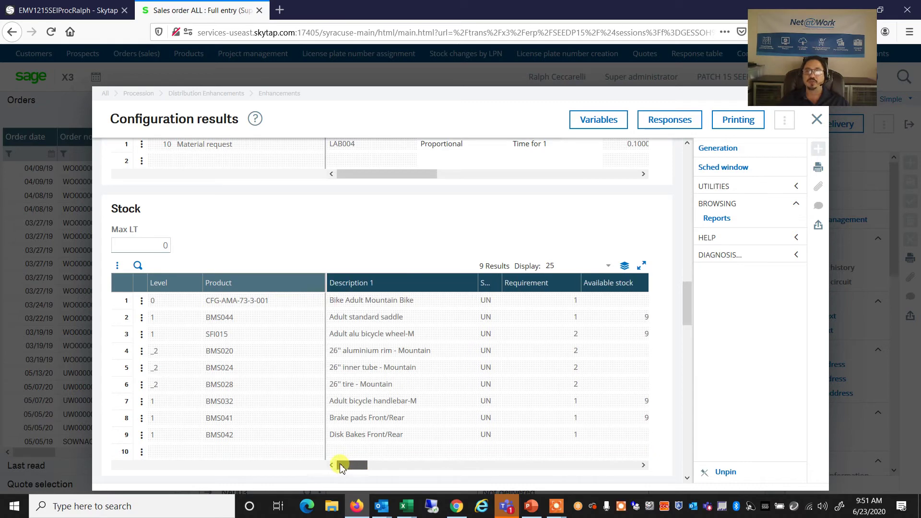
scroll(361, 365, down, 5)
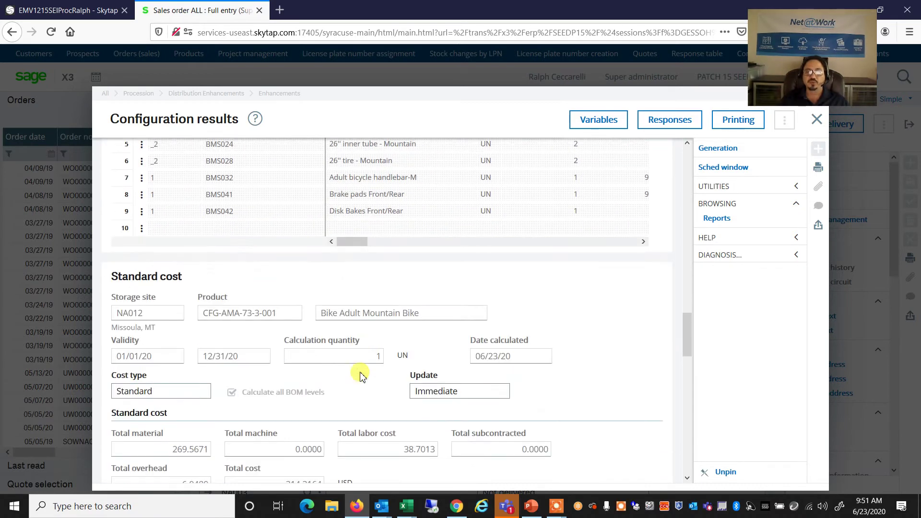
scroll(361, 374, down, 3)
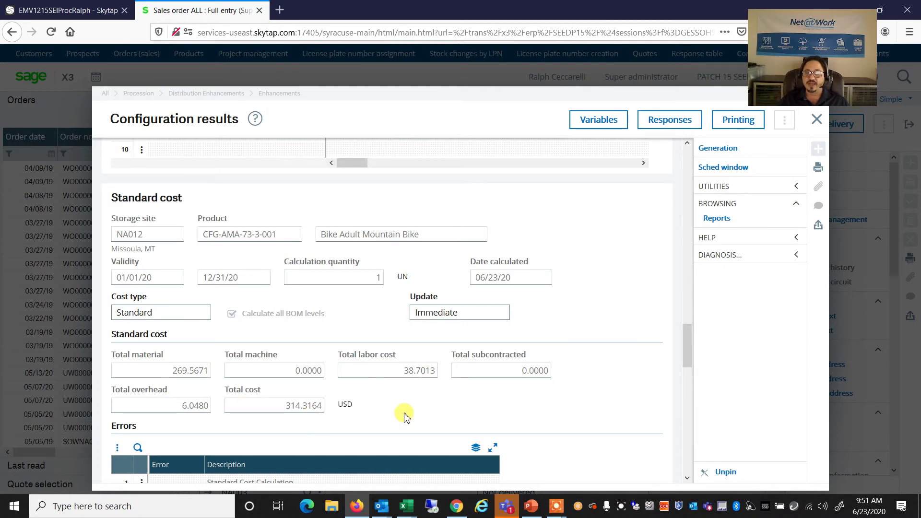
scroll(405, 415, down, 1)
click(619, 119)
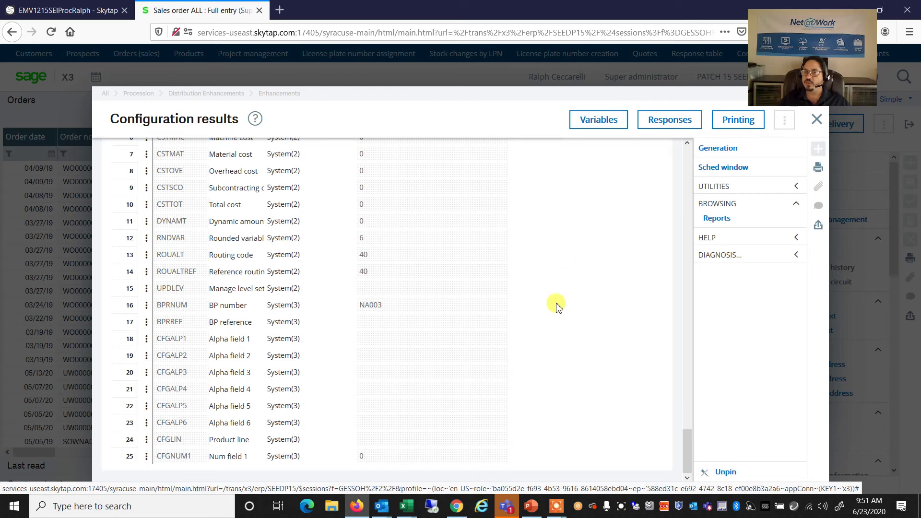
scroll(554, 311, up, 1)
scroll(554, 311, up, 10)
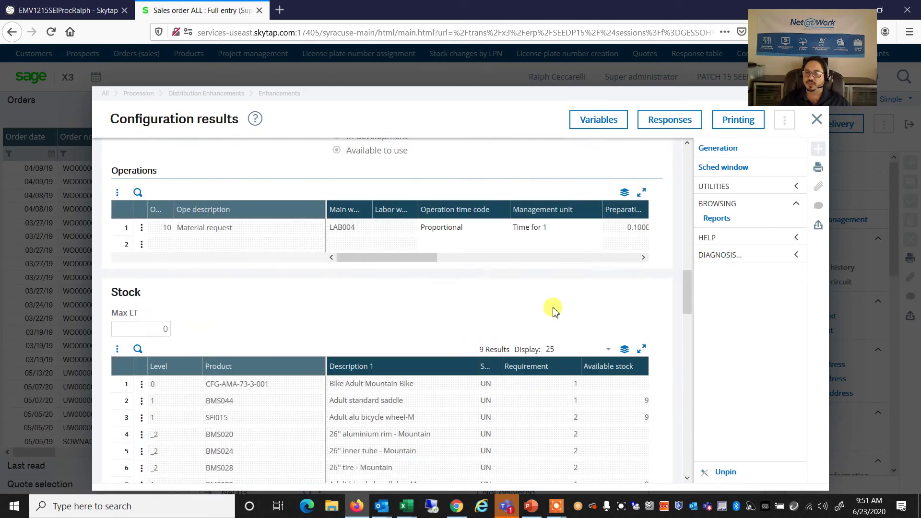
click(725, 150)
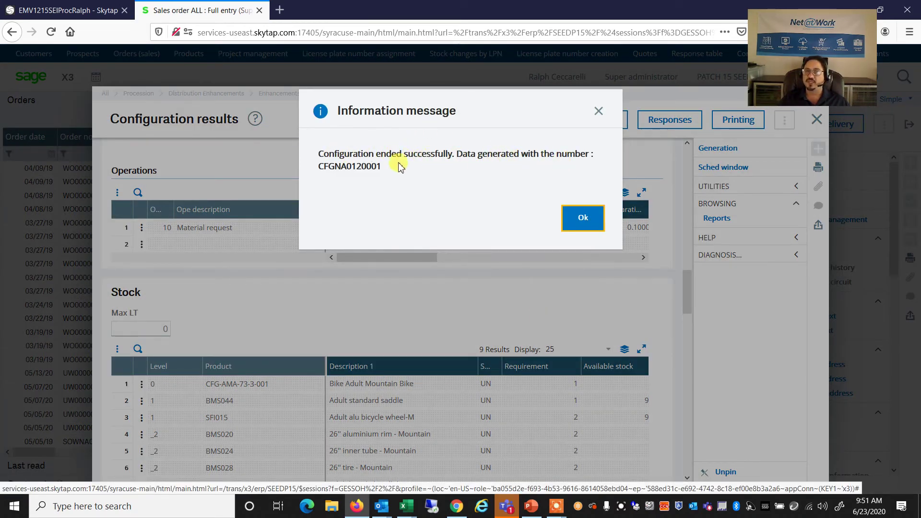
Acknowledge the CFGNA0120001 generation message and return to the NA003 sales order.
click(583, 219)
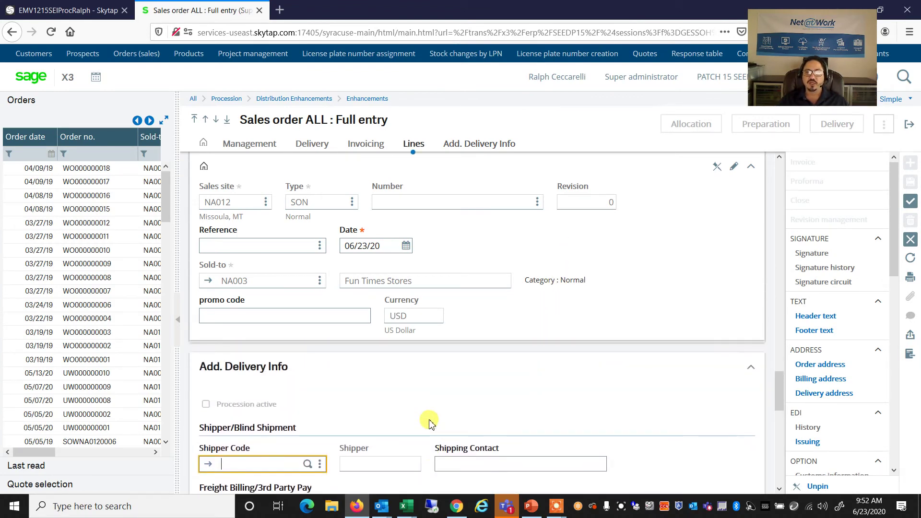
scroll(430, 422, up, 10)
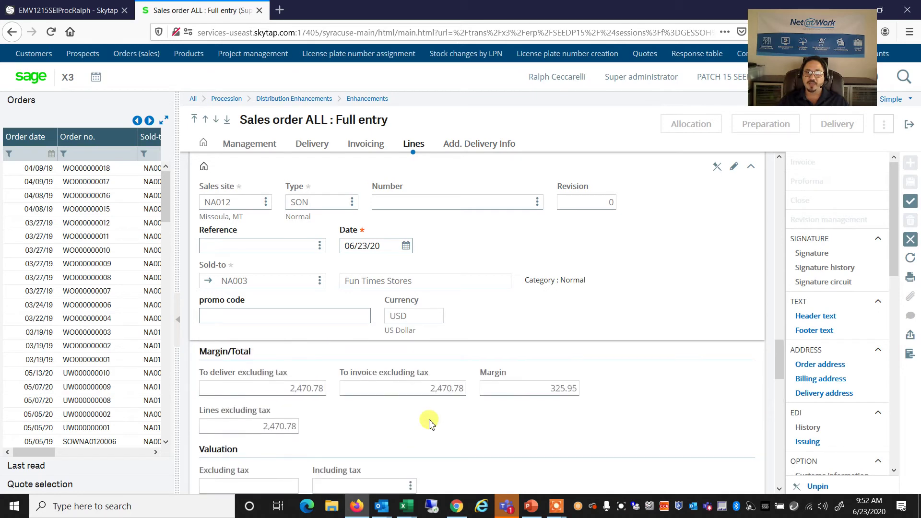
Inspect the row 6 Bike Adult Mountain Bike line, then close the unsaved order.
scroll(428, 422, up, 5)
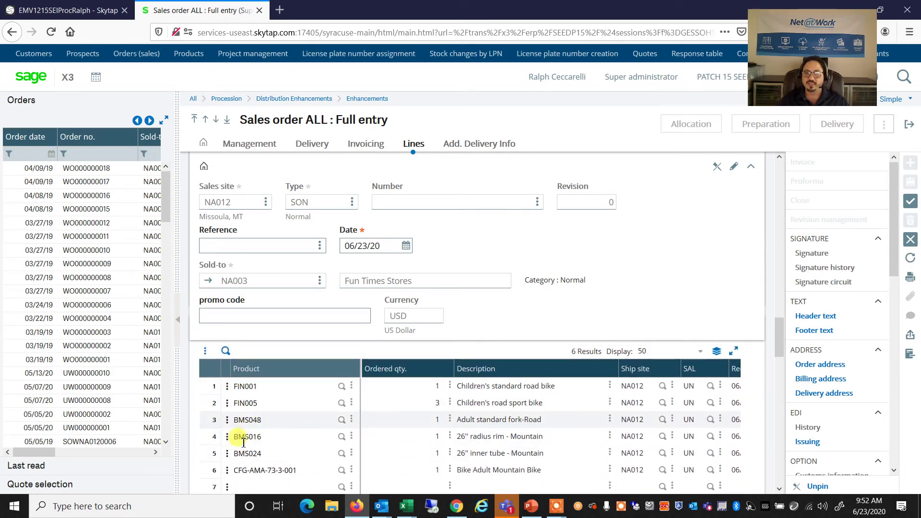
scroll(289, 460, down, 2)
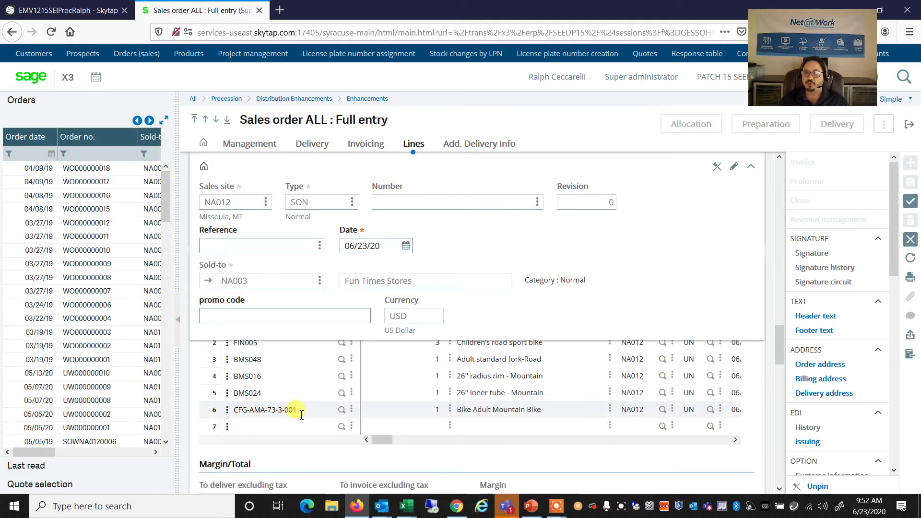
click(482, 410)
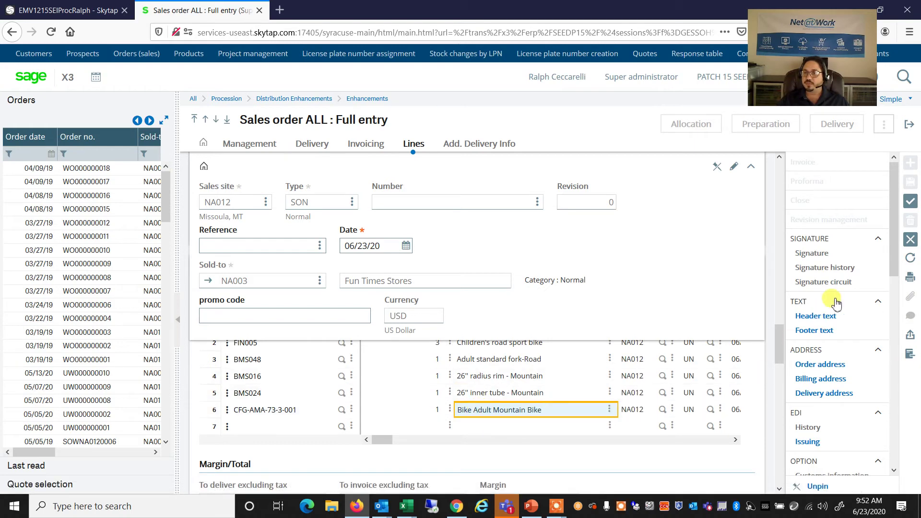
drag(897, 257, 900, 439)
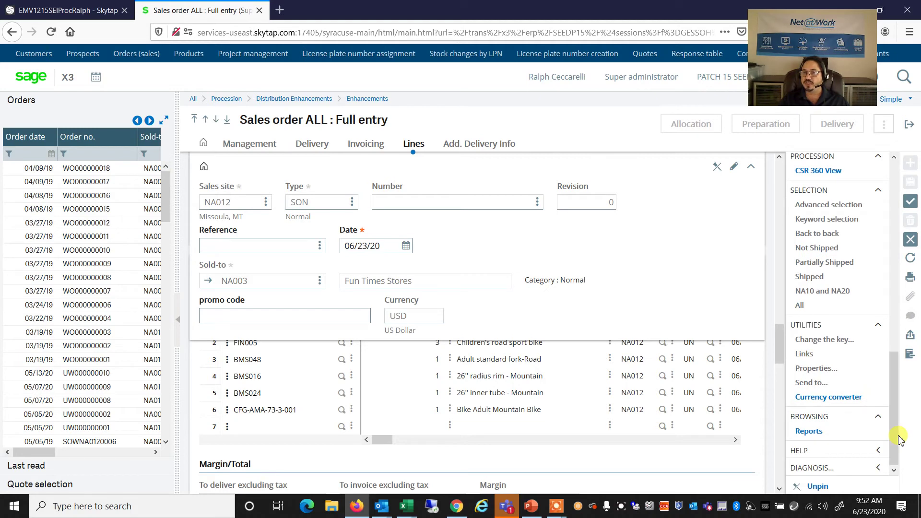
scroll(900, 439, up, 3)
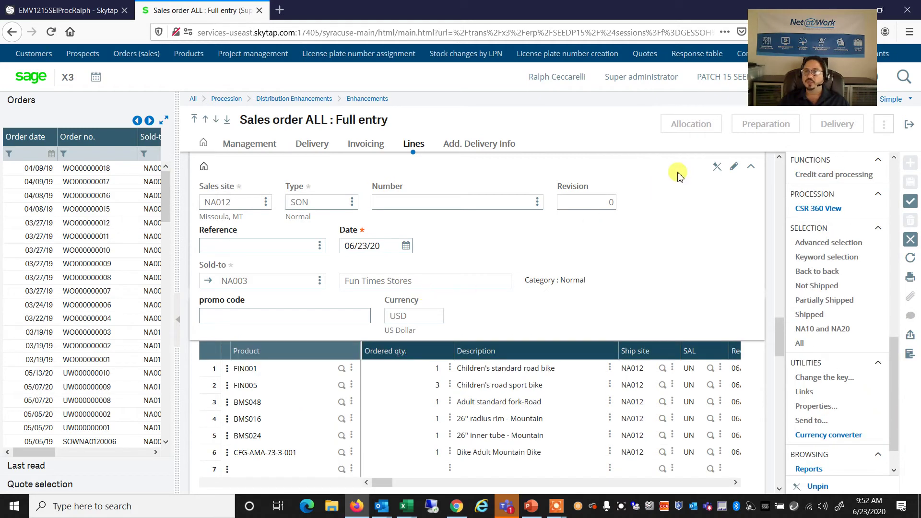
drag(759, 69, 78, 70)
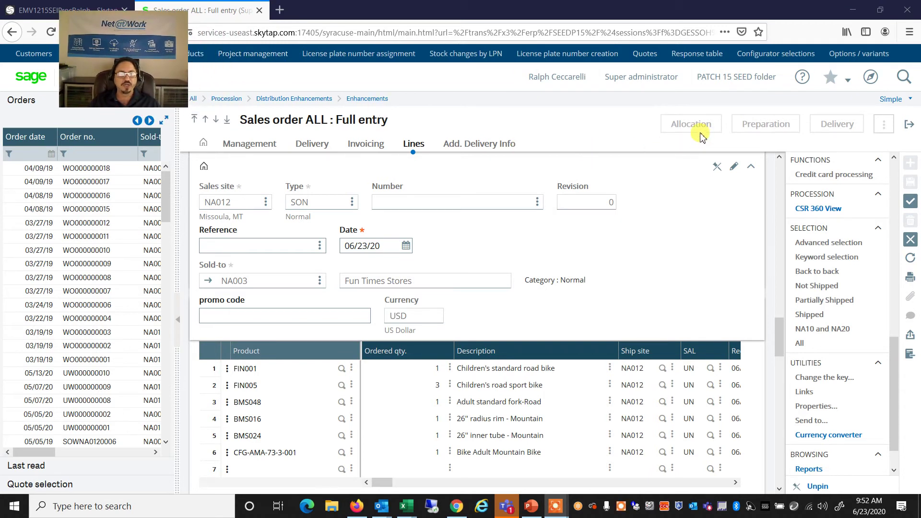
click(908, 124)
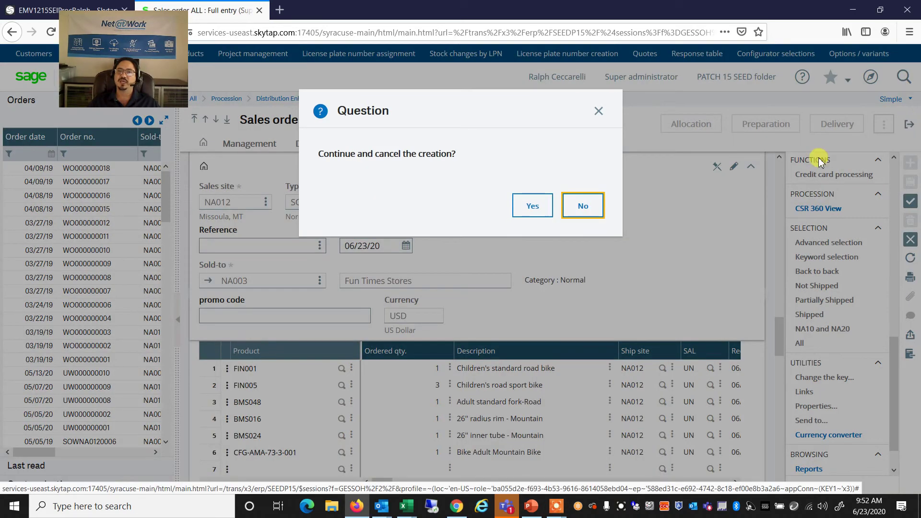
Confirm cancelling the creation of the unsaved NA003 sales order.
click(534, 204)
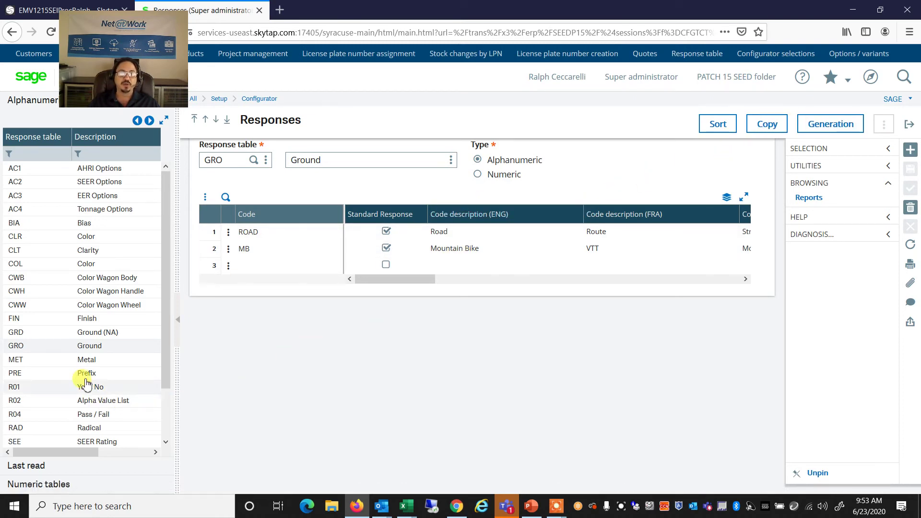
Review the MET Metal and FIN Finish response codes, then close the response tables.
click(89, 359)
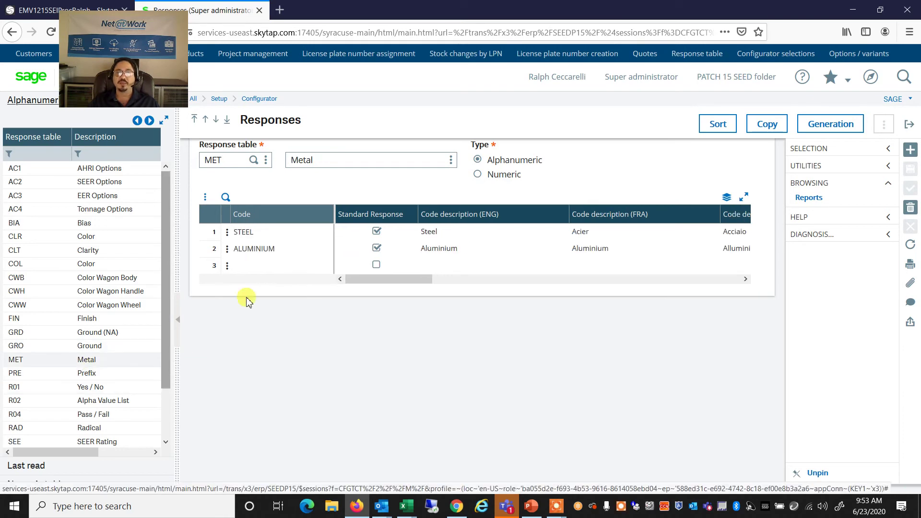
click(86, 320)
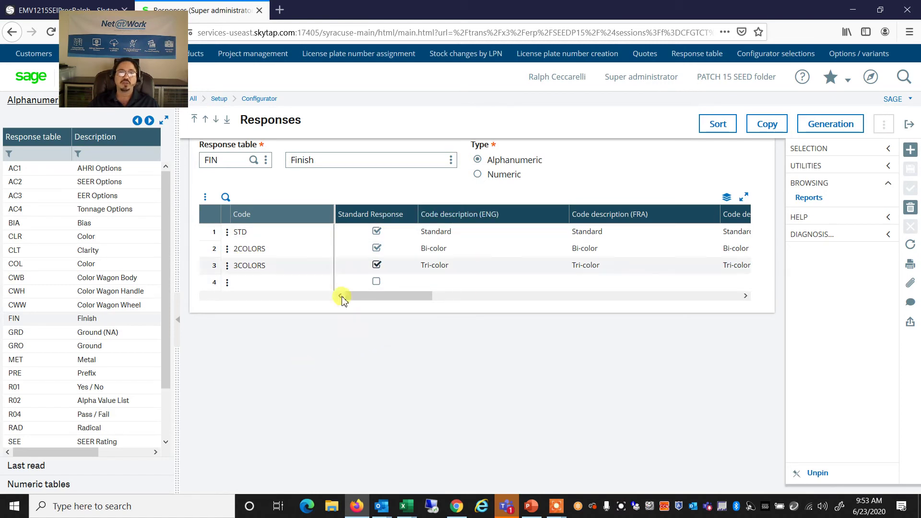
drag(384, 301, 365, 294)
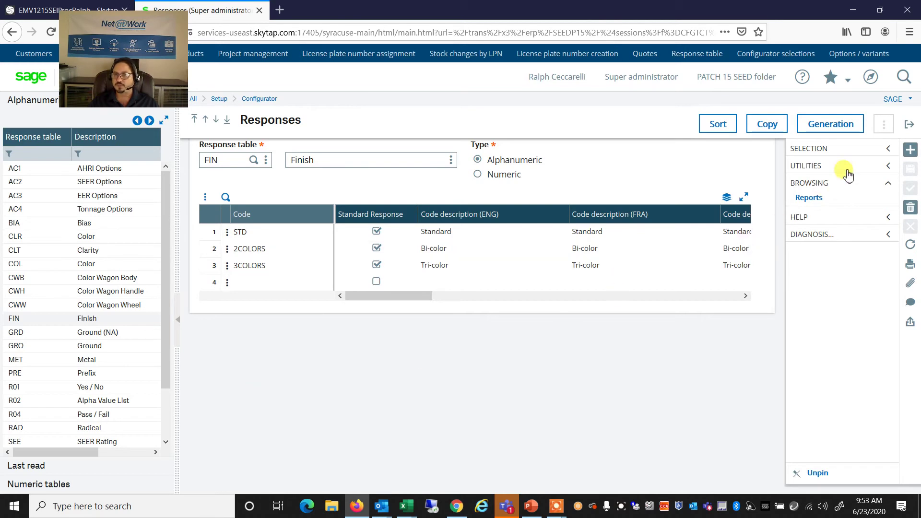
click(908, 125)
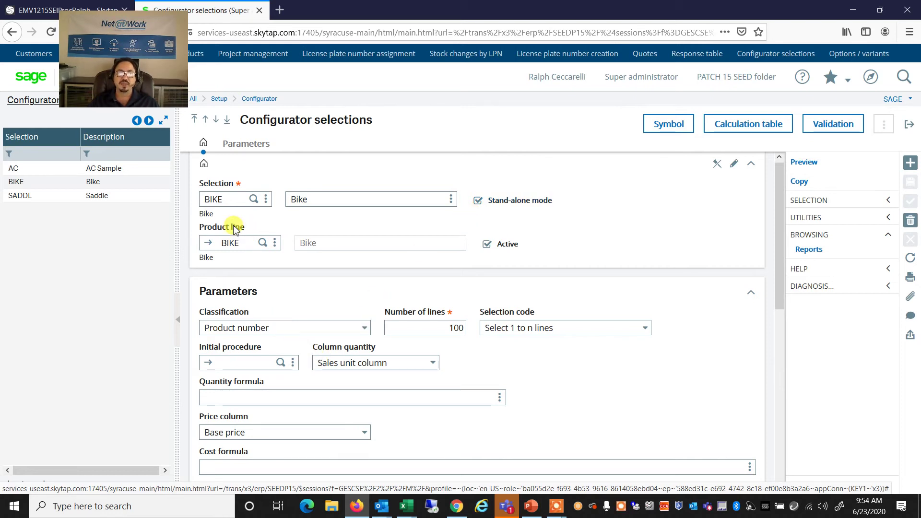
Scroll through the BIKE selection's filters and close the Configurator selections screen.
scroll(336, 326, down, 1)
scroll(403, 360, down, 4)
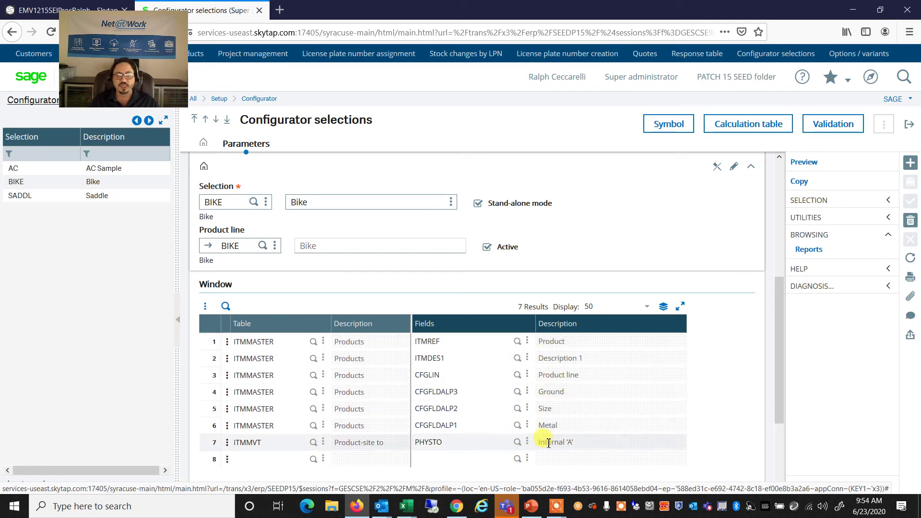
scroll(549, 442, down, 5)
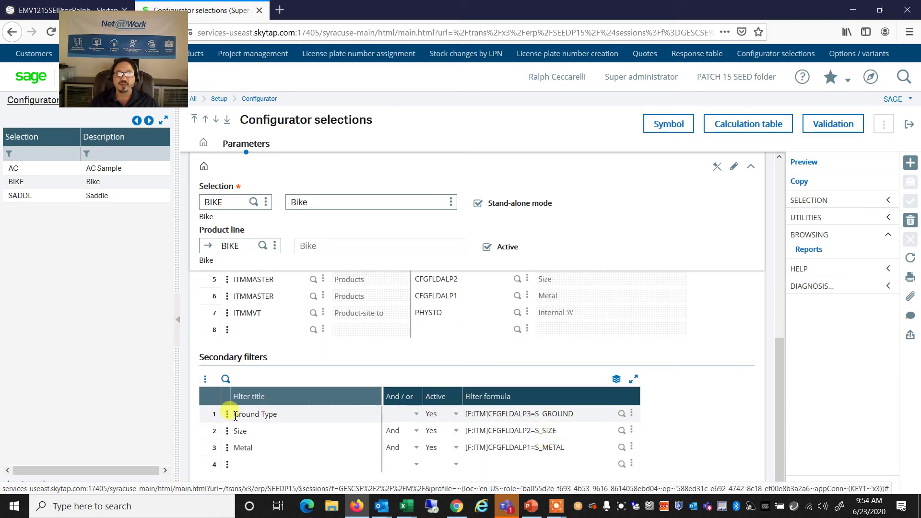
scroll(251, 416, up, 10)
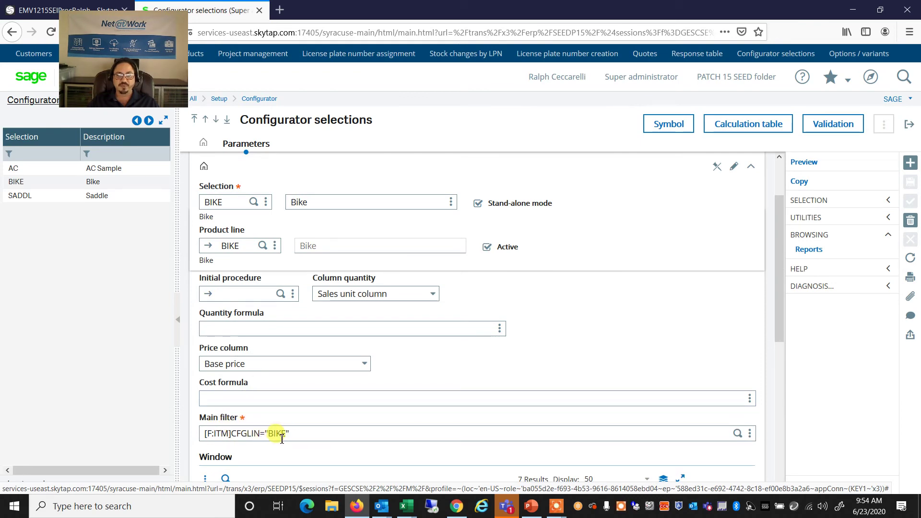
scroll(307, 446, down, 10)
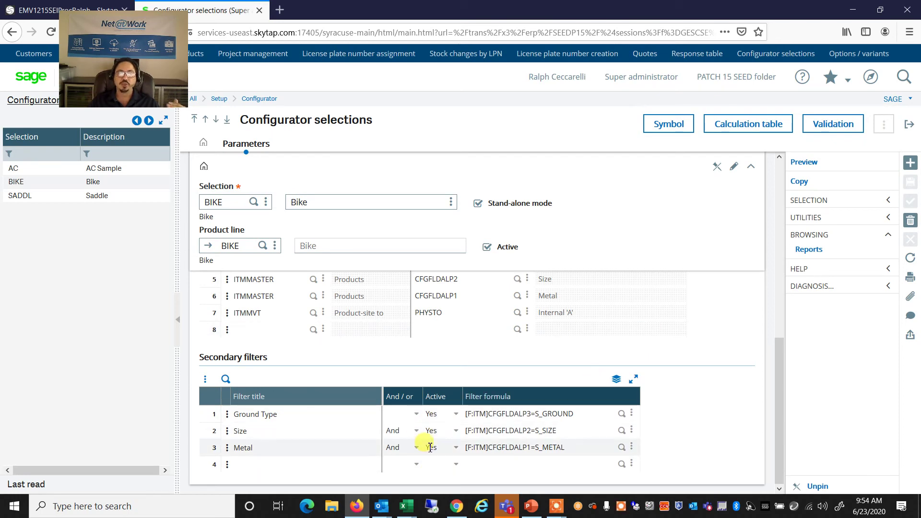
click(910, 124)
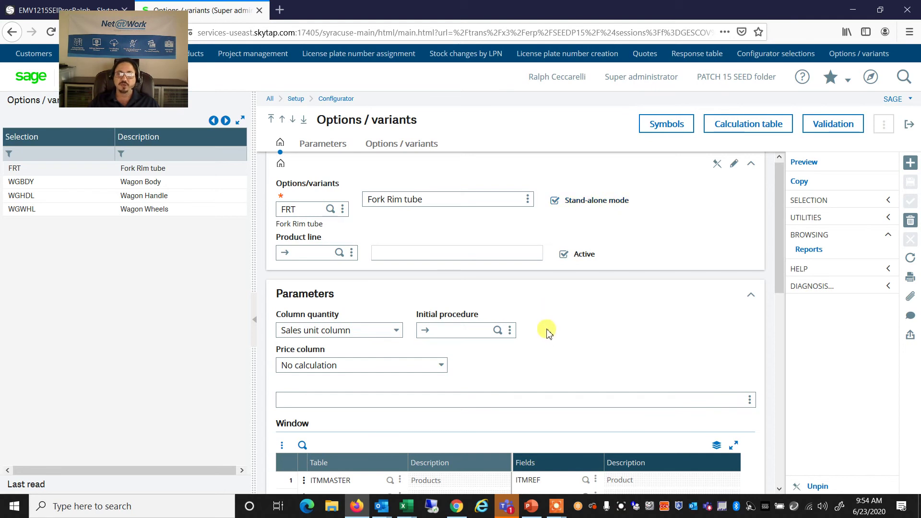
scroll(547, 329, down, 3)
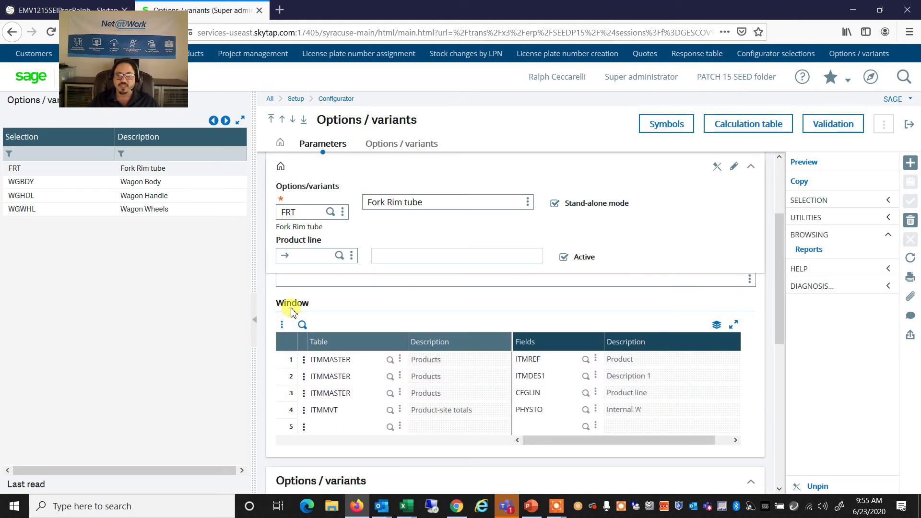
scroll(350, 405, down, 3)
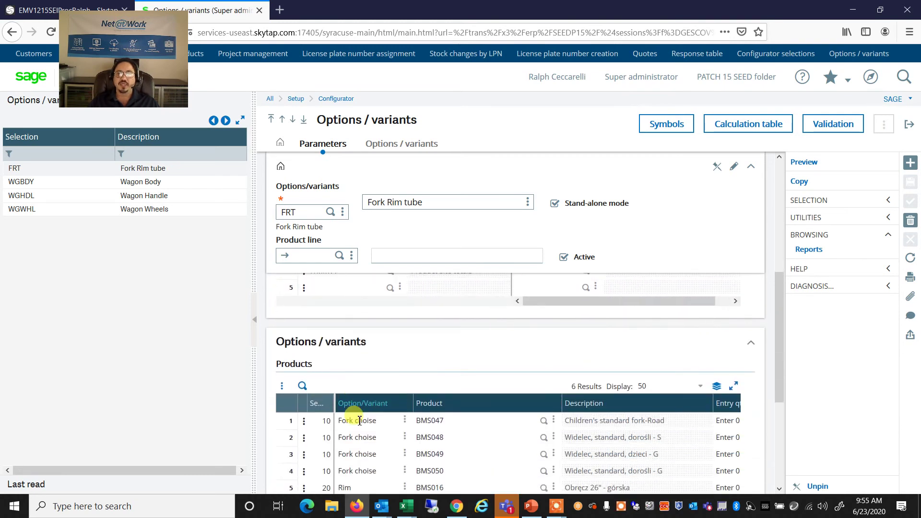
scroll(360, 421, down, 1)
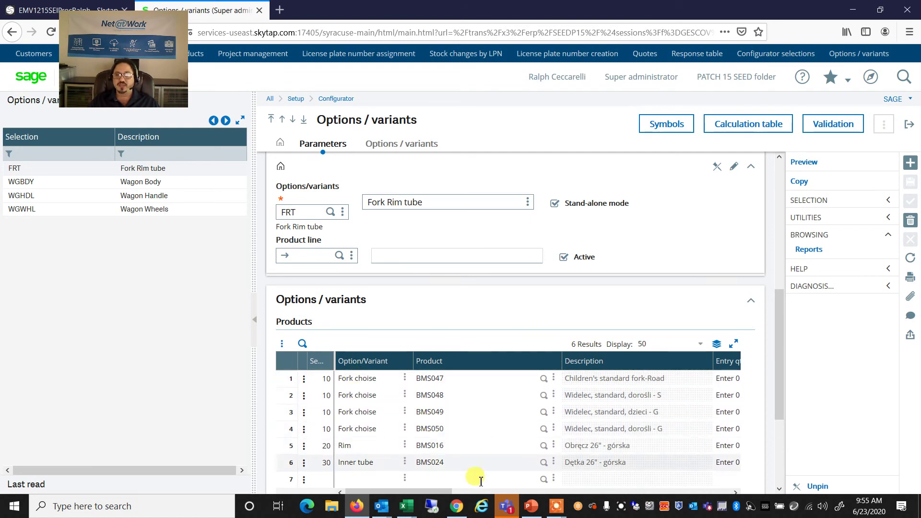
drag(446, 492, 508, 500)
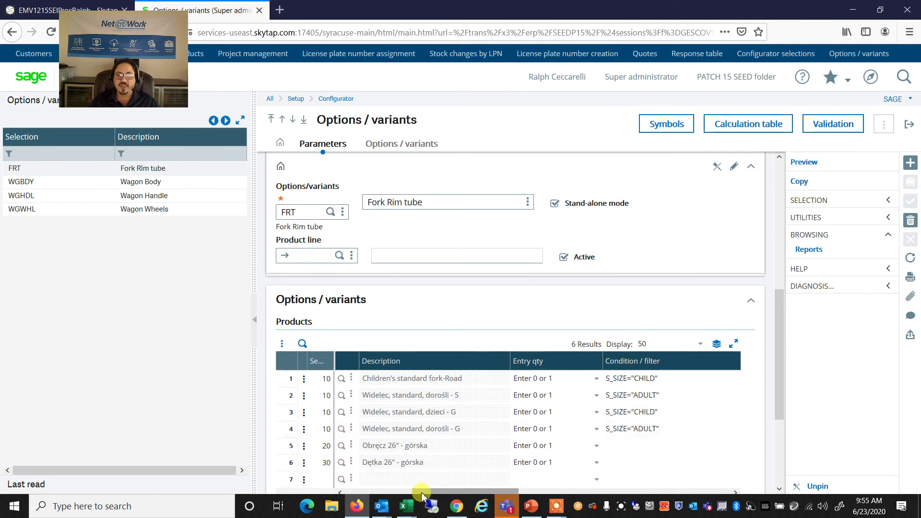
drag(421, 493, 354, 493)
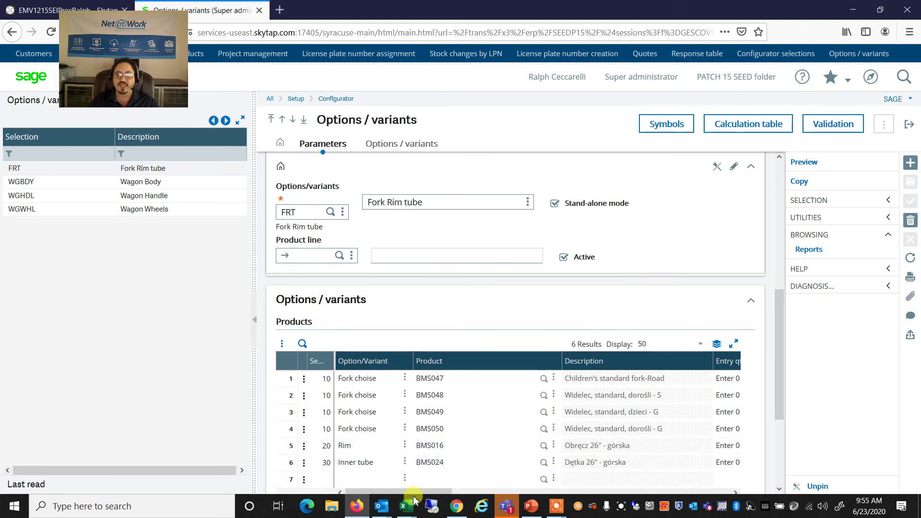
click(908, 125)
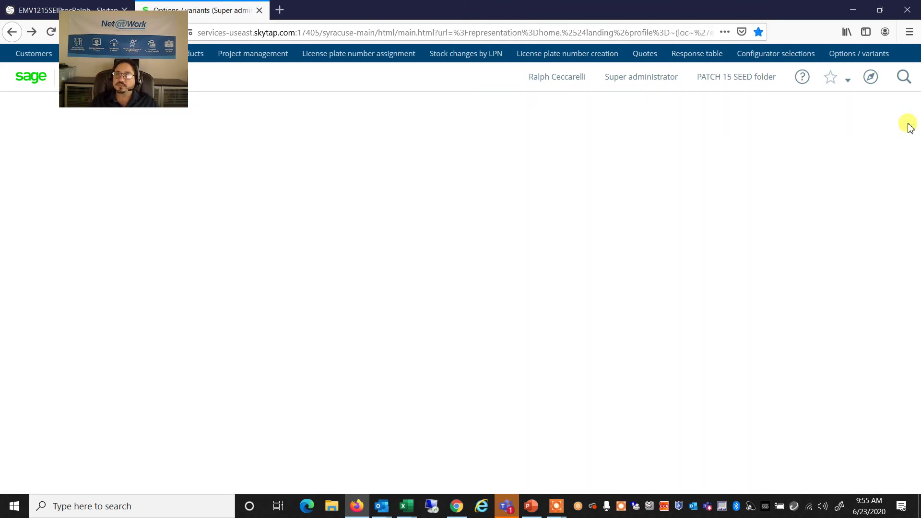
Open Configurator scenarios from the navigation menu to display the BIKE scenario.
click(871, 78)
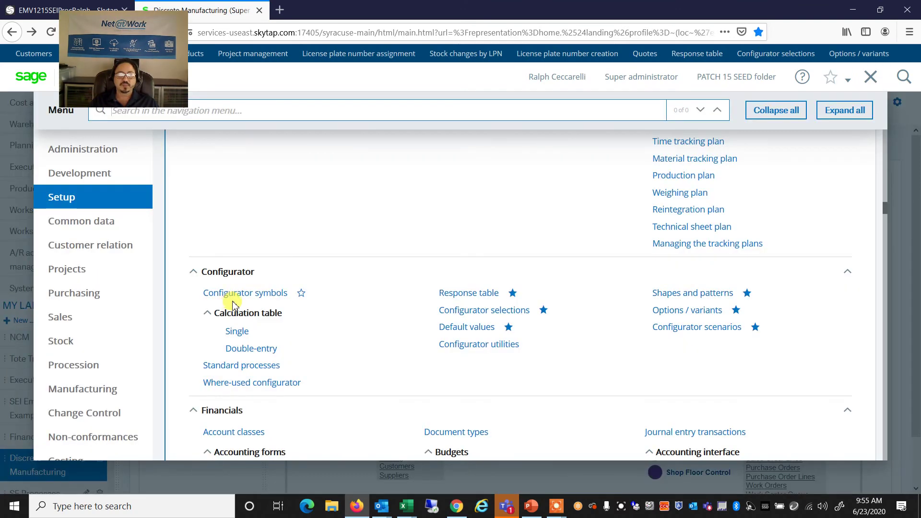
click(689, 329)
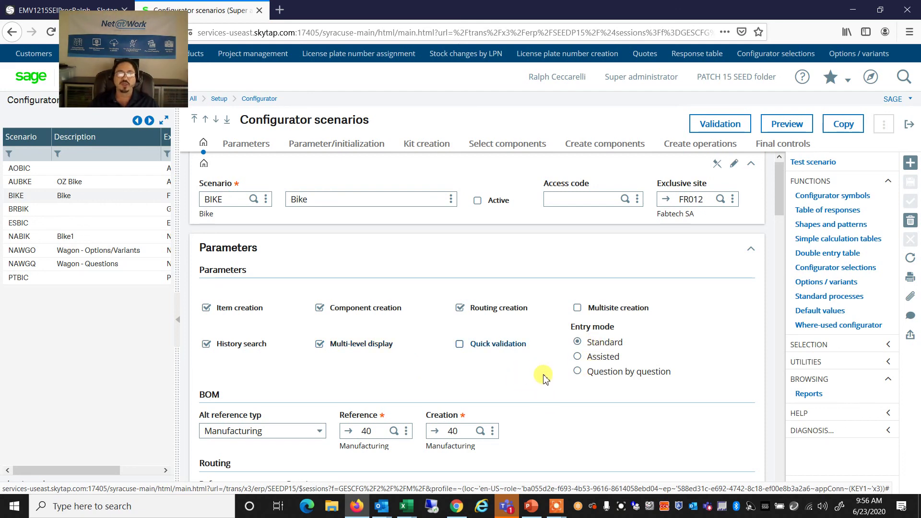
Review BIKE's Parameter/initialization, Kit creation and component sections, then close the scenario.
scroll(545, 377, down, 10)
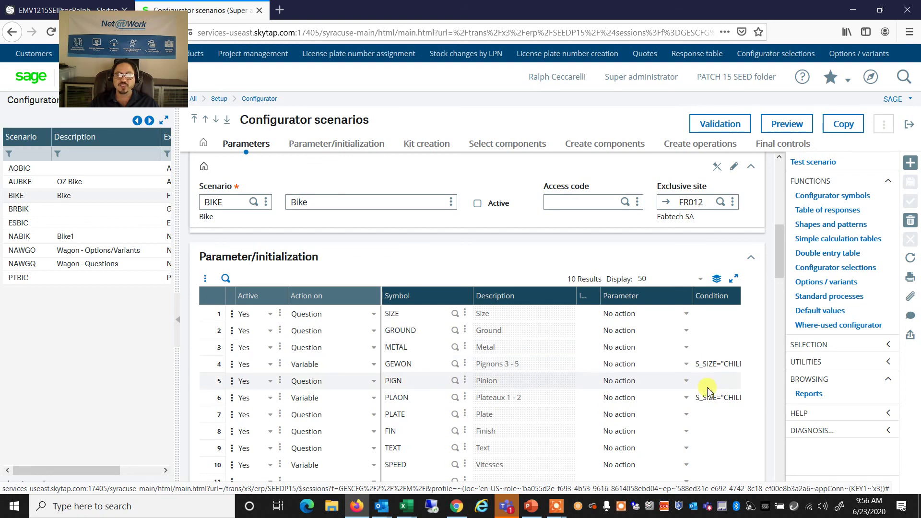
scroll(661, 445, down, 1)
scroll(661, 445, down, 1)
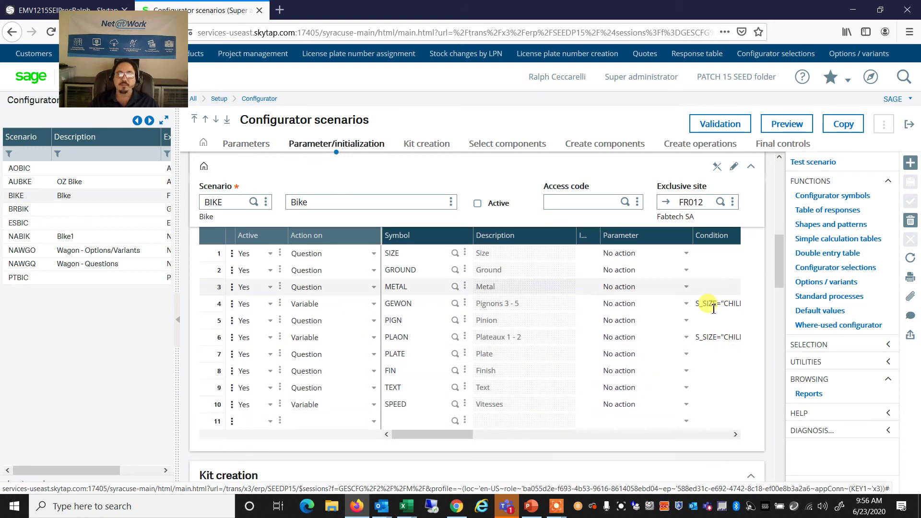
scroll(374, 394, down, 5)
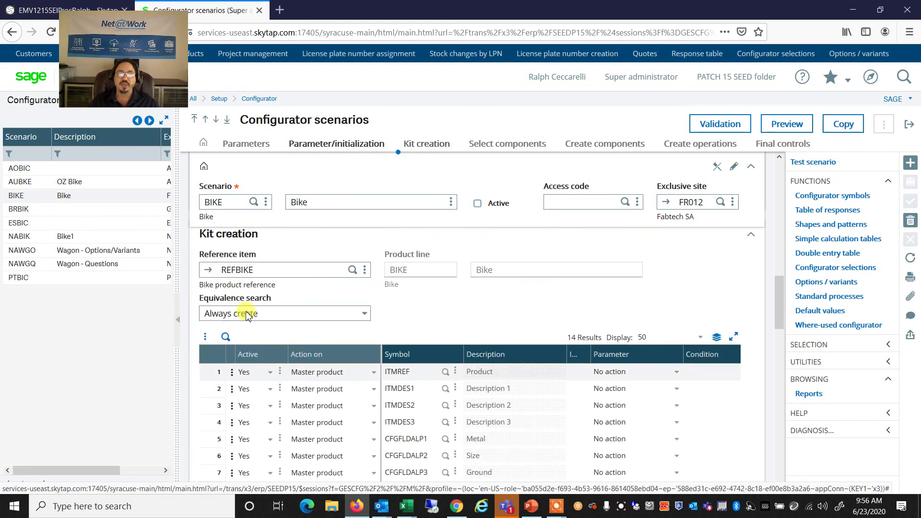
scroll(389, 393, down, 3)
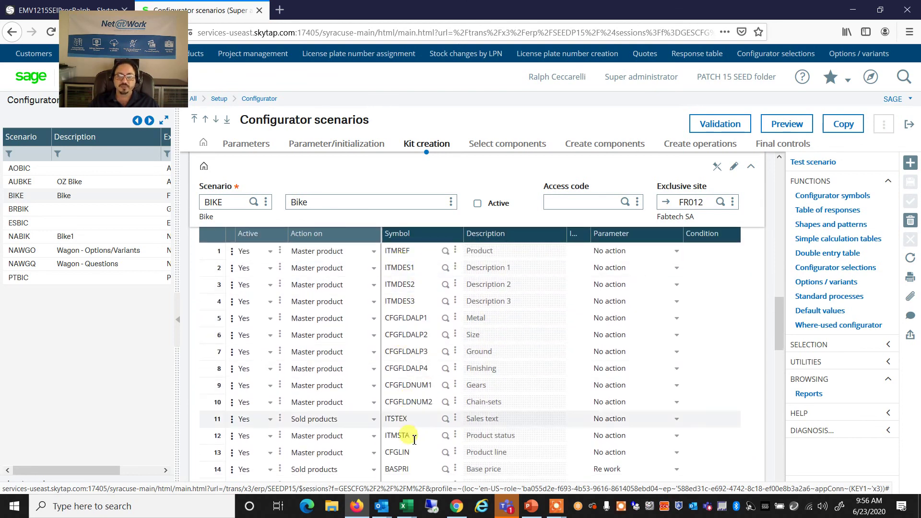
scroll(411, 437, down, 3)
scroll(411, 440, down, 5)
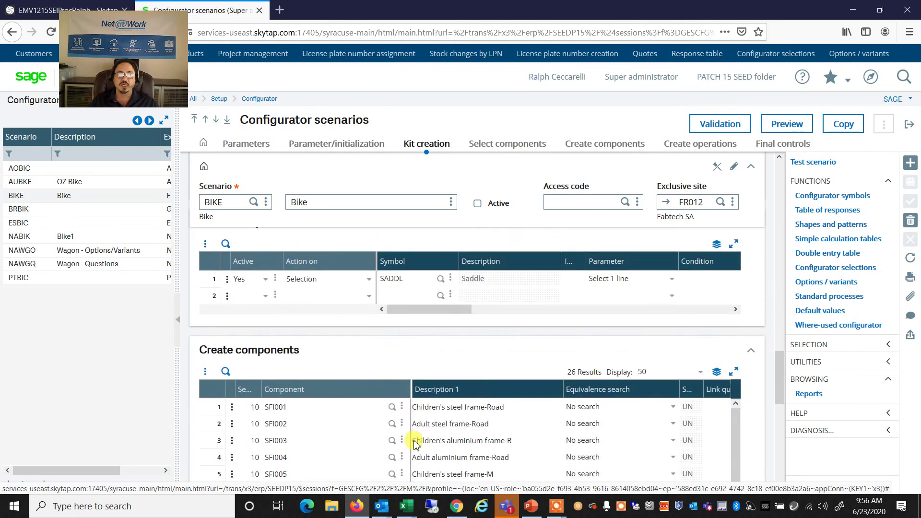
scroll(411, 440, up, 1)
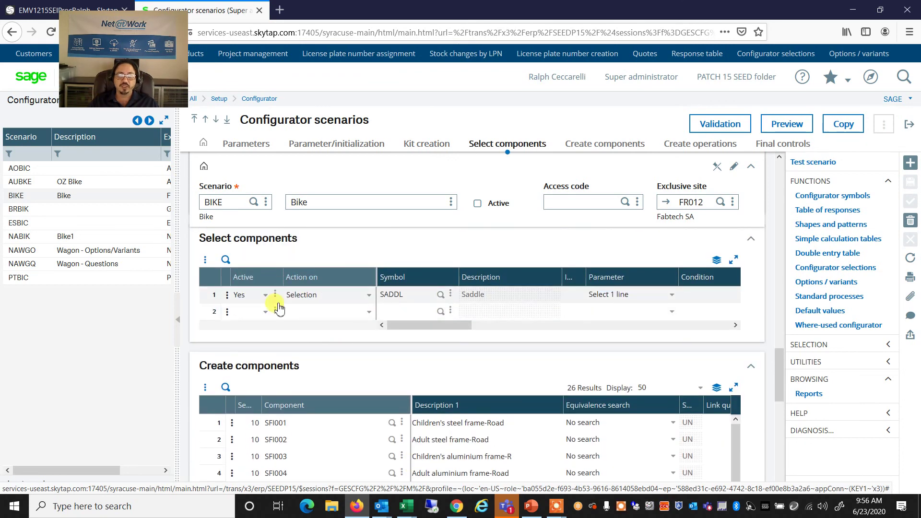
scroll(371, 343, down, 3)
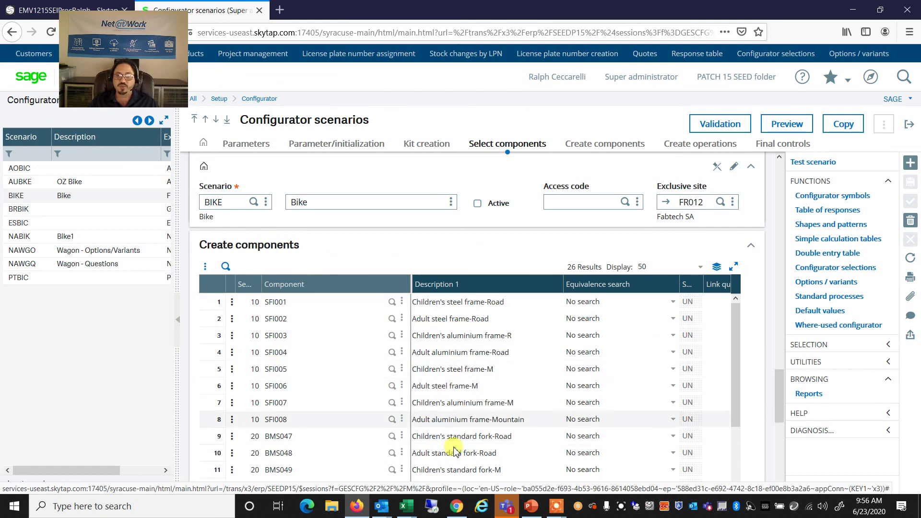
scroll(517, 446, down, 1)
scroll(518, 447, down, 2)
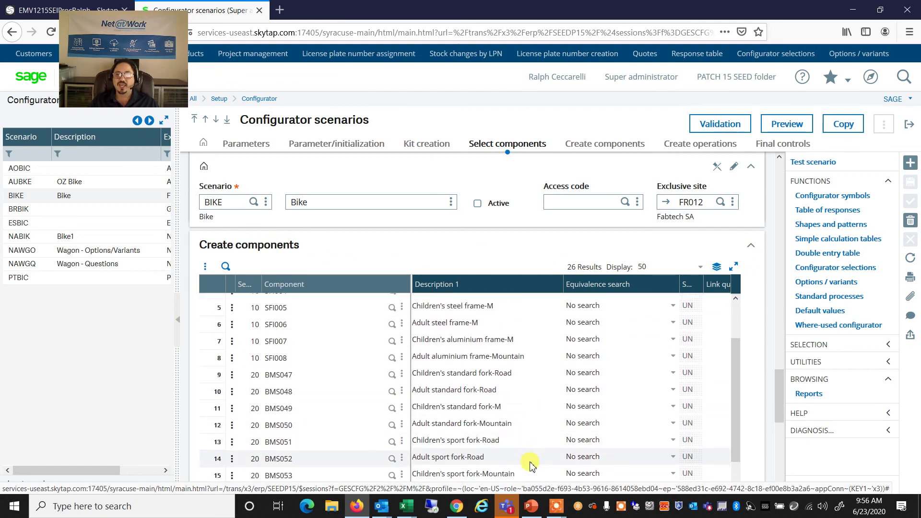
scroll(571, 446, down, 1)
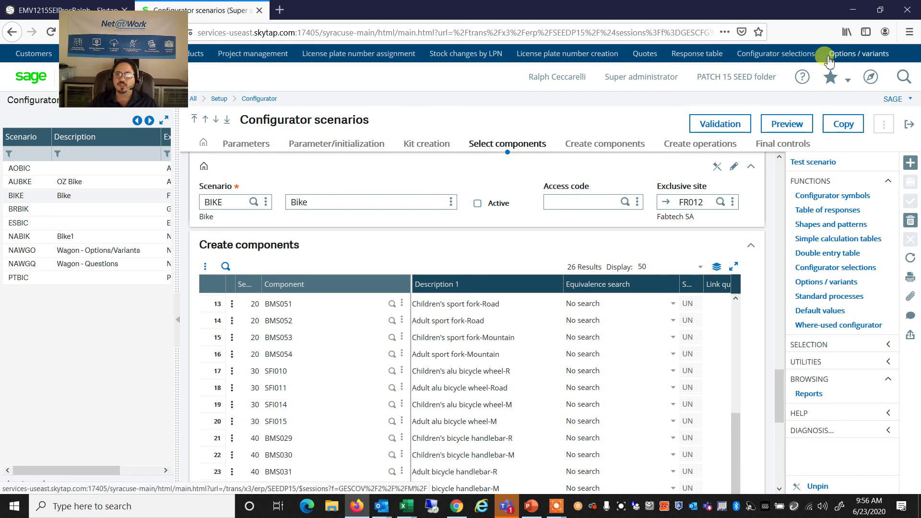
click(911, 127)
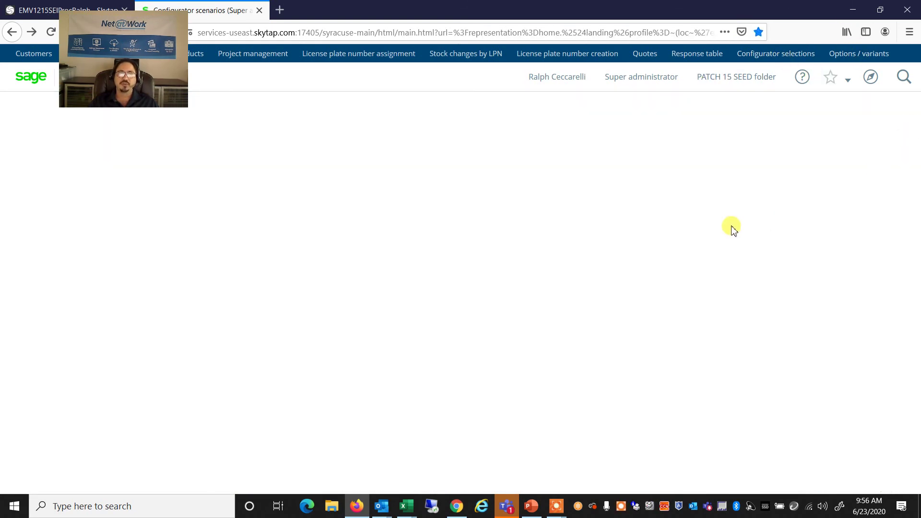